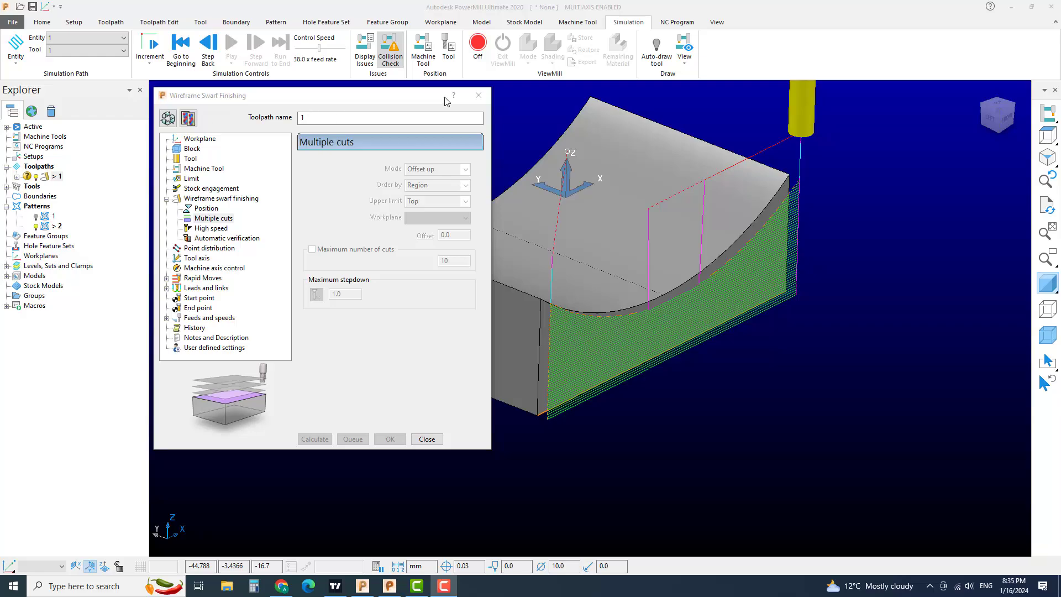
Close the existing toolpath's settings and preview the Wireframe Swarf Finishing strategy among the finishing strategies without creating a toolpath
click(478, 95)
click(42, 22)
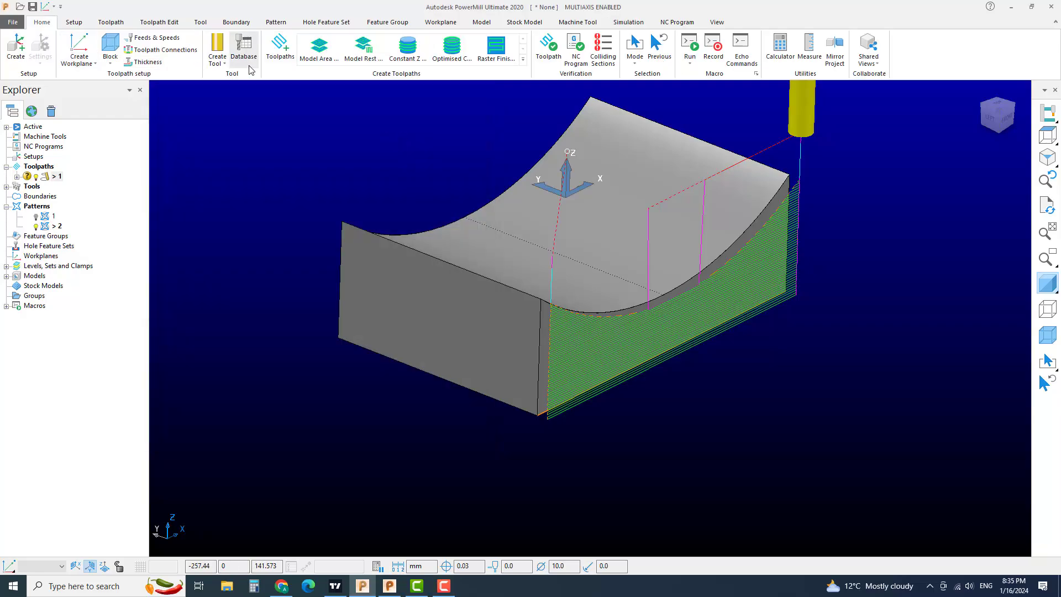
click(280, 47)
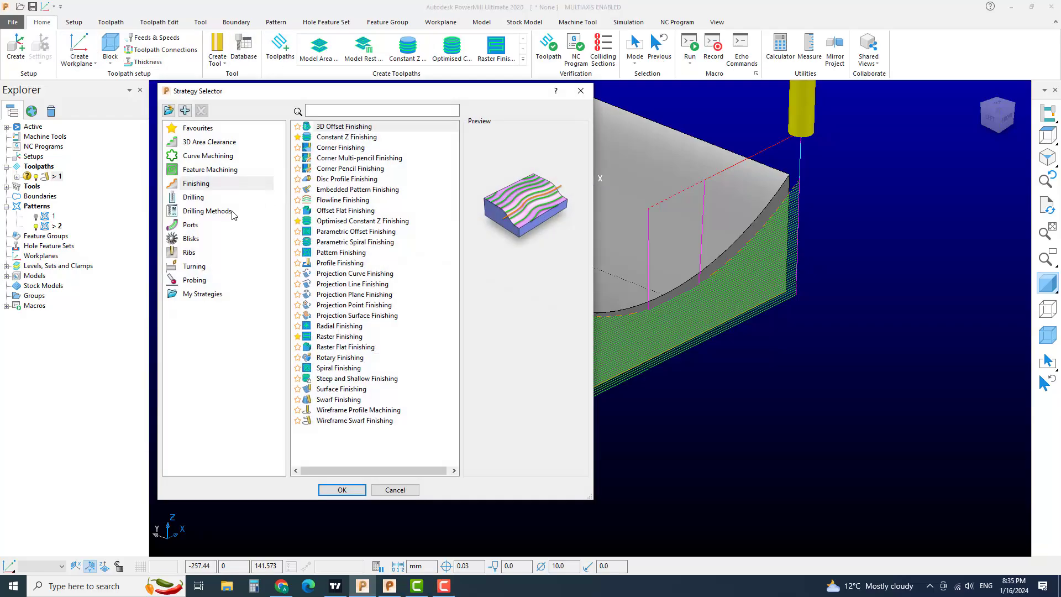
click(372, 422)
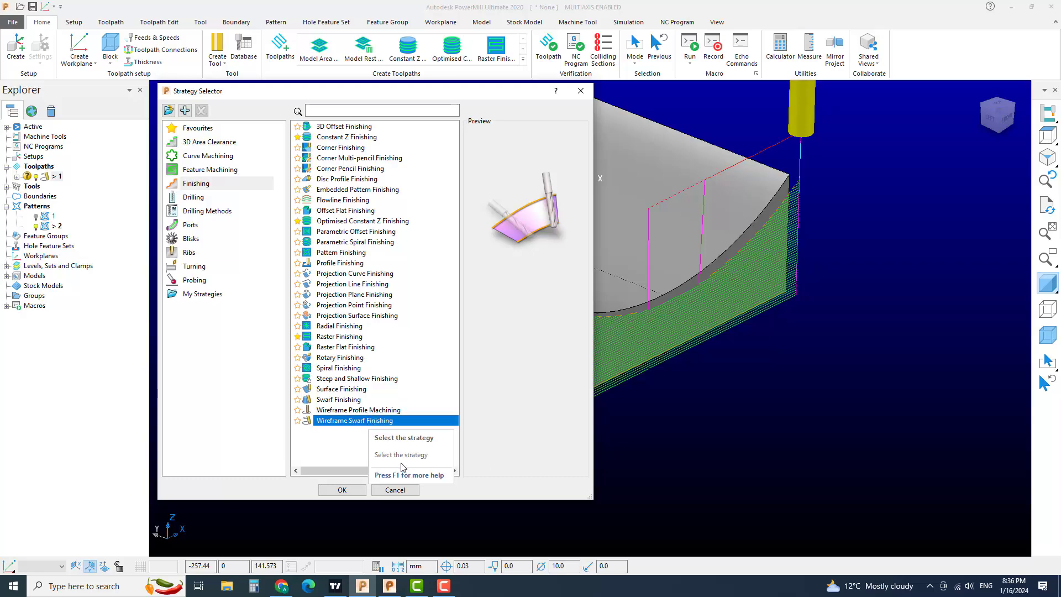
click(394, 490)
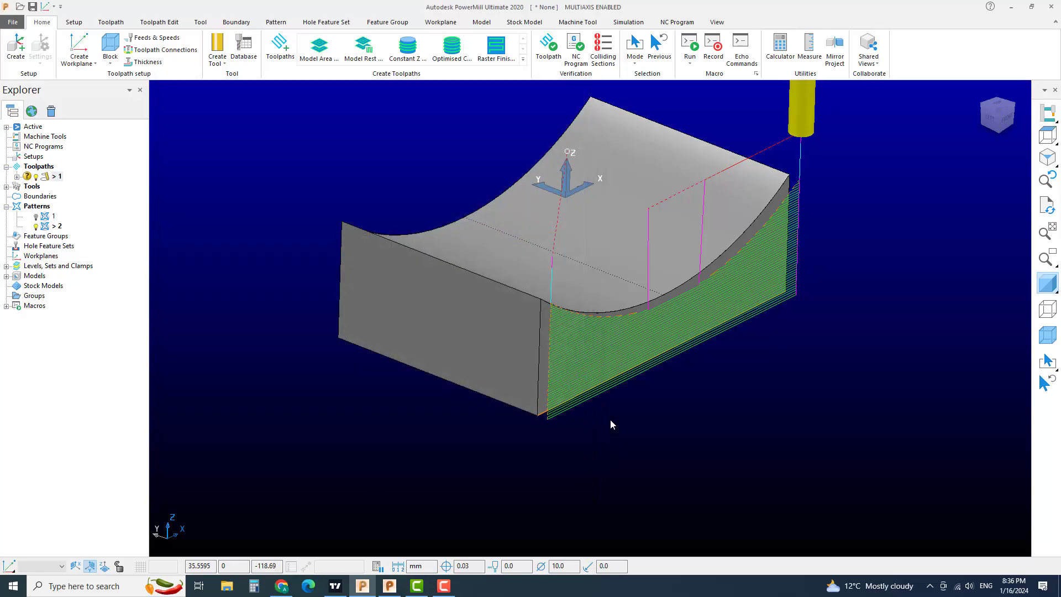
Deactivate toolpath 1 so it is hidden from the model
middle_drag(610, 424, 582, 392)
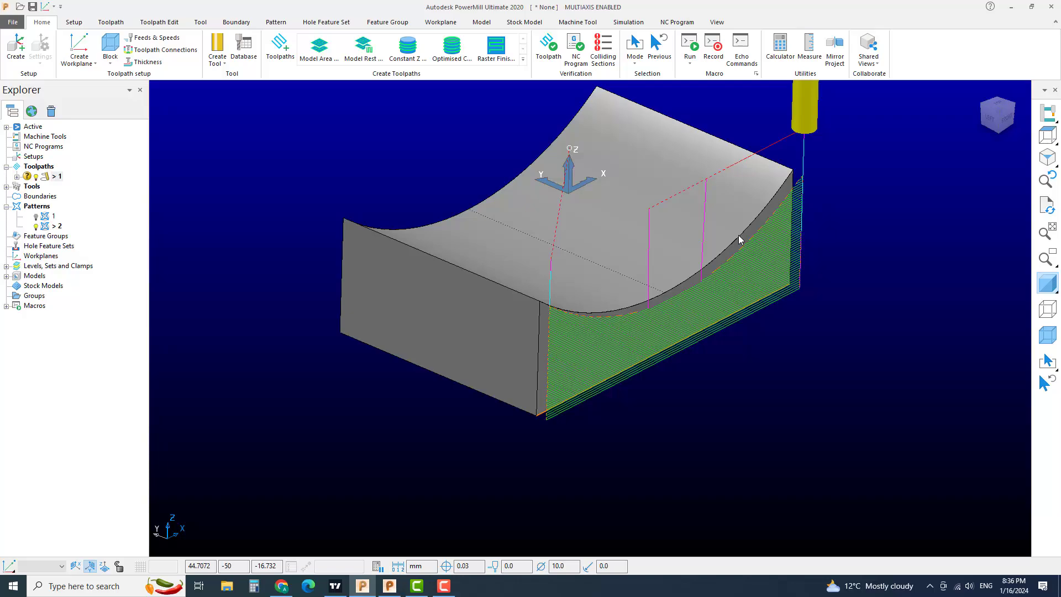
scroll(692, 309, up, 2)
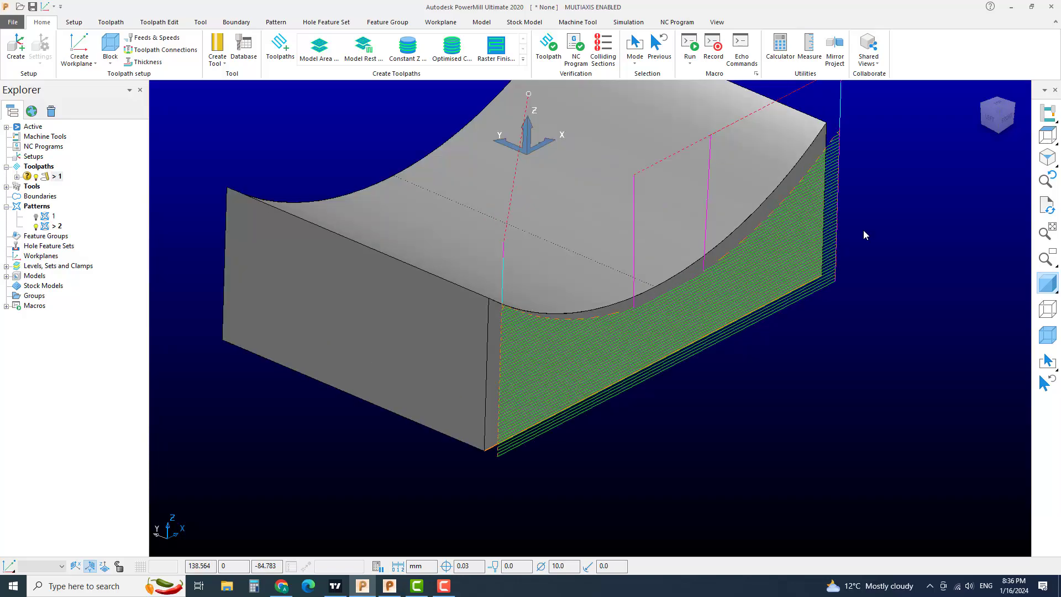
scroll(761, 229, up, 1)
scroll(761, 230, down, 2)
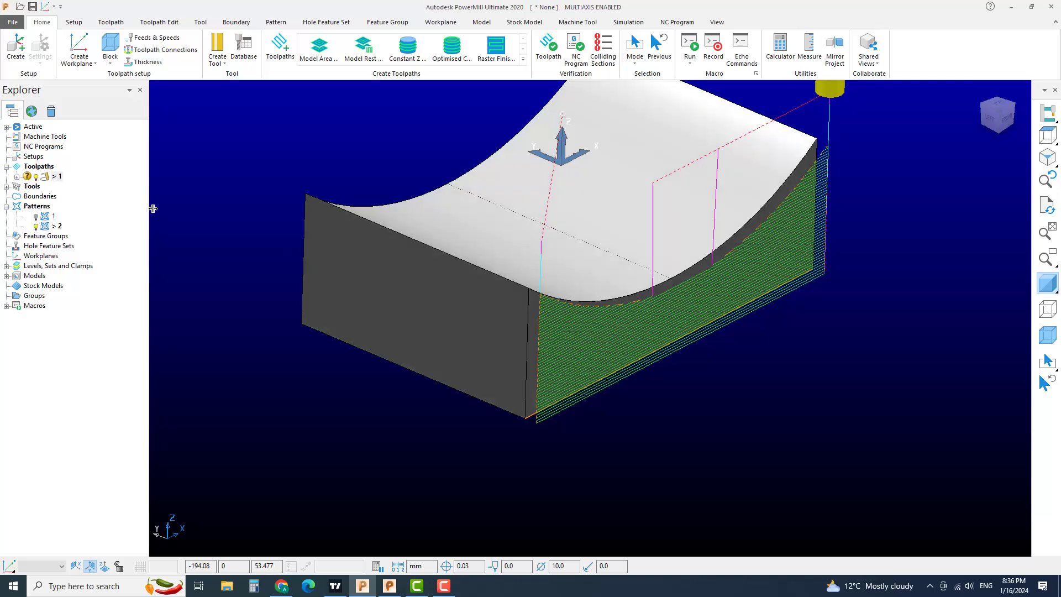
double_click(57, 175)
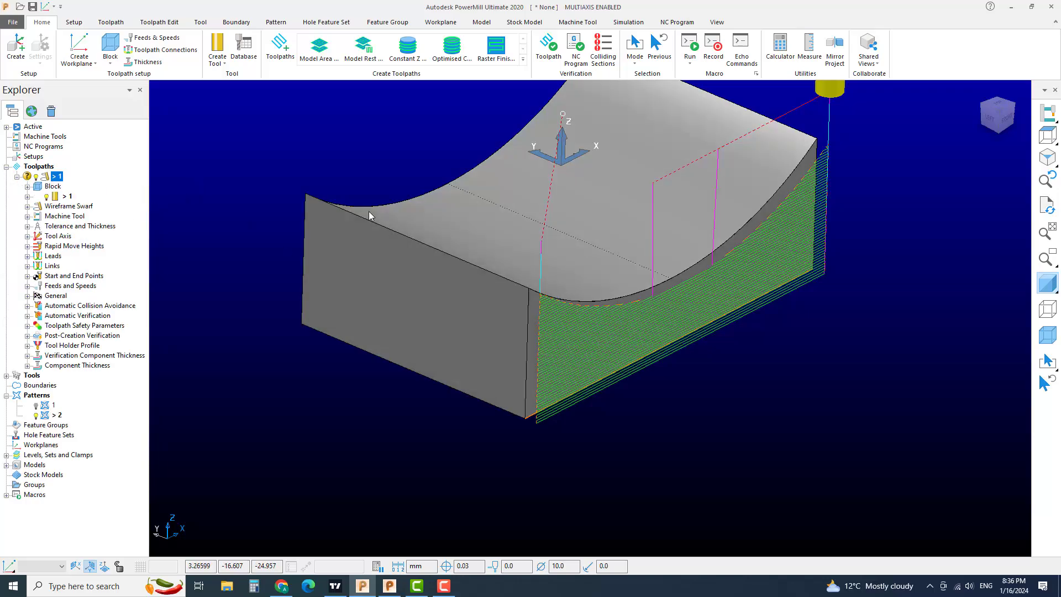
click(7, 166)
click(7, 167)
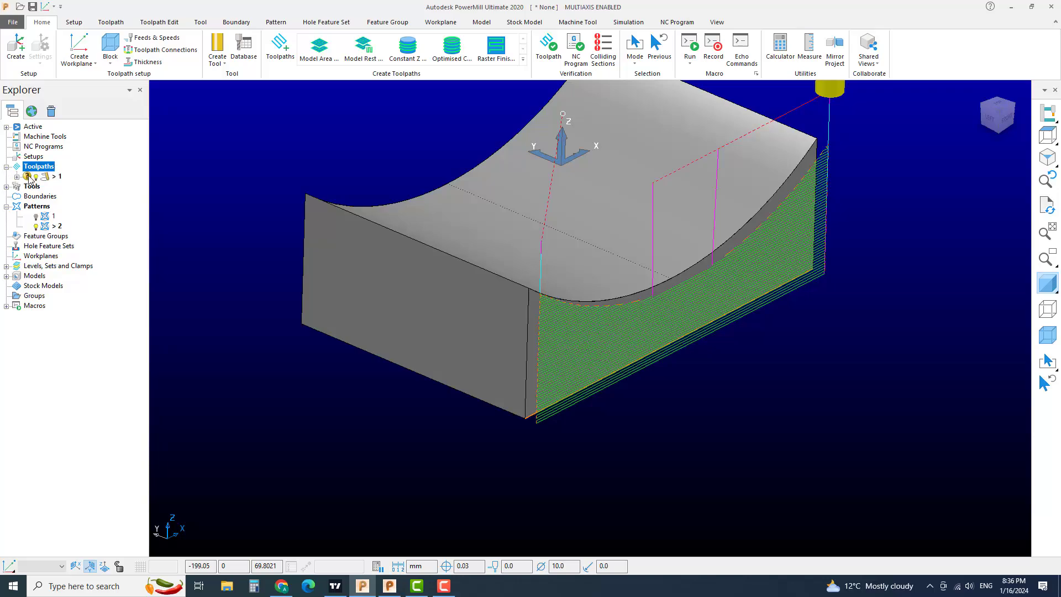
double_click(42, 176)
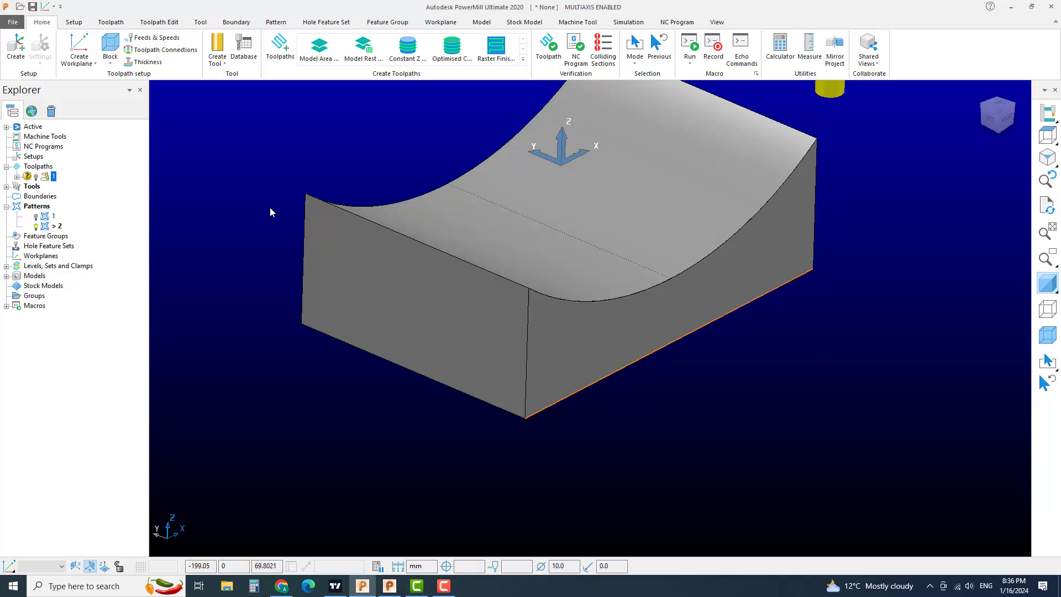
Examine the block's front wall and its curved upper edge from the front and in angled views
middle_drag(700, 425, 674, 414)
click(725, 306)
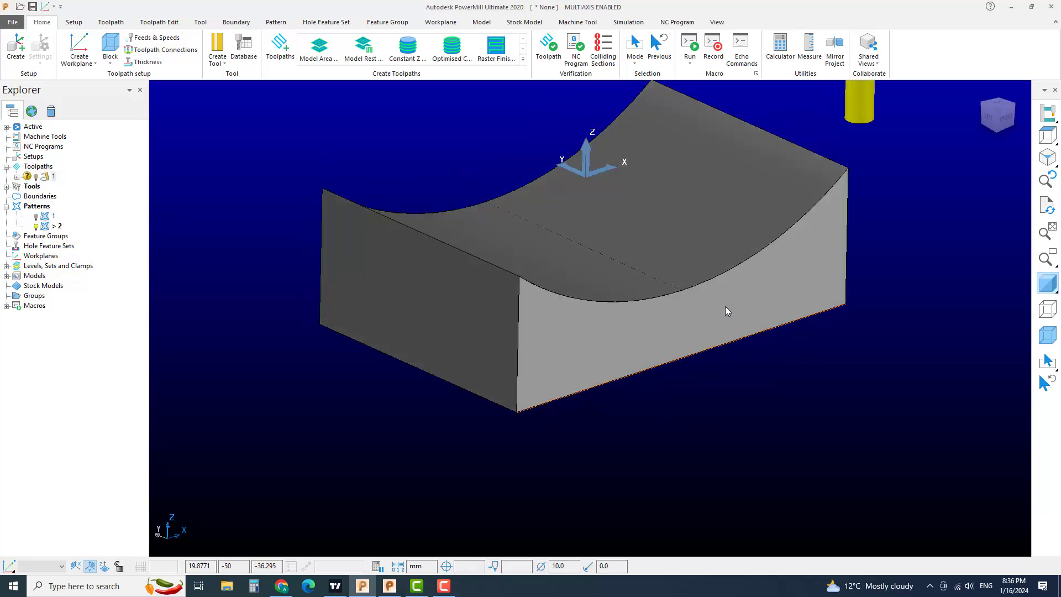
click(724, 369)
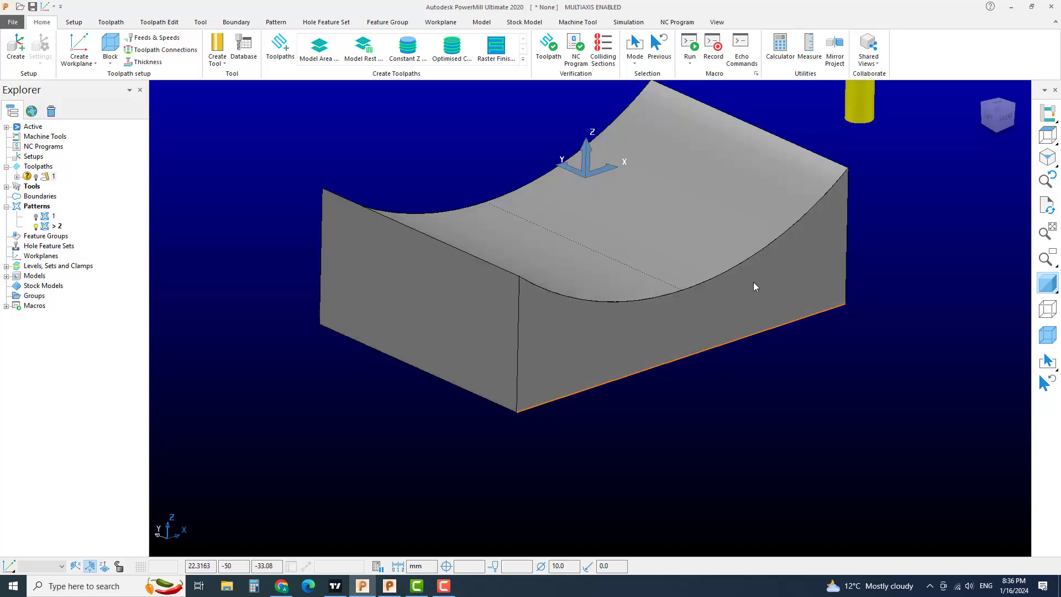
click(1002, 123)
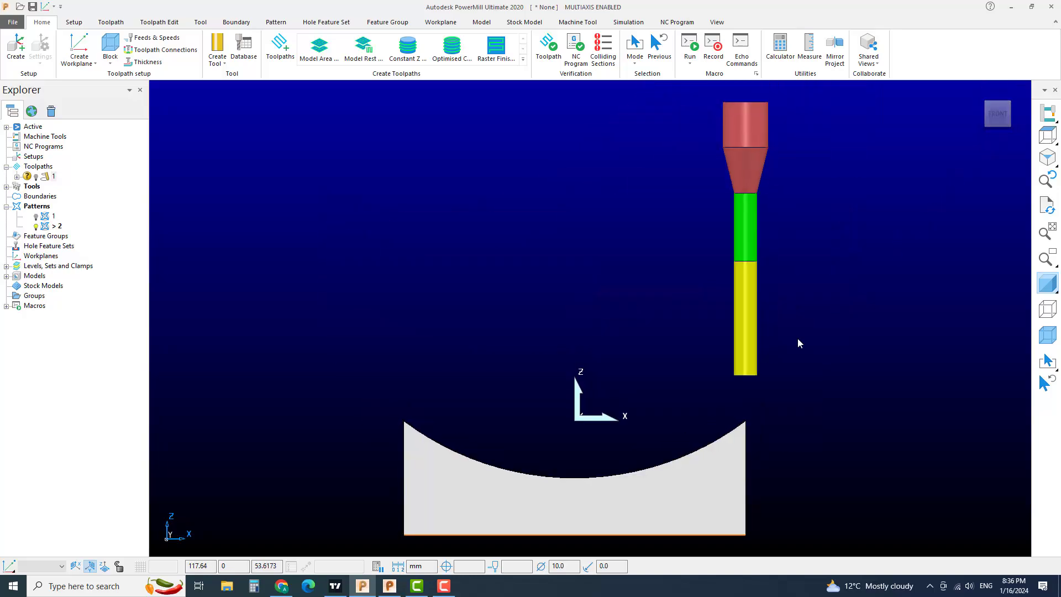
scroll(744, 303, up, 4)
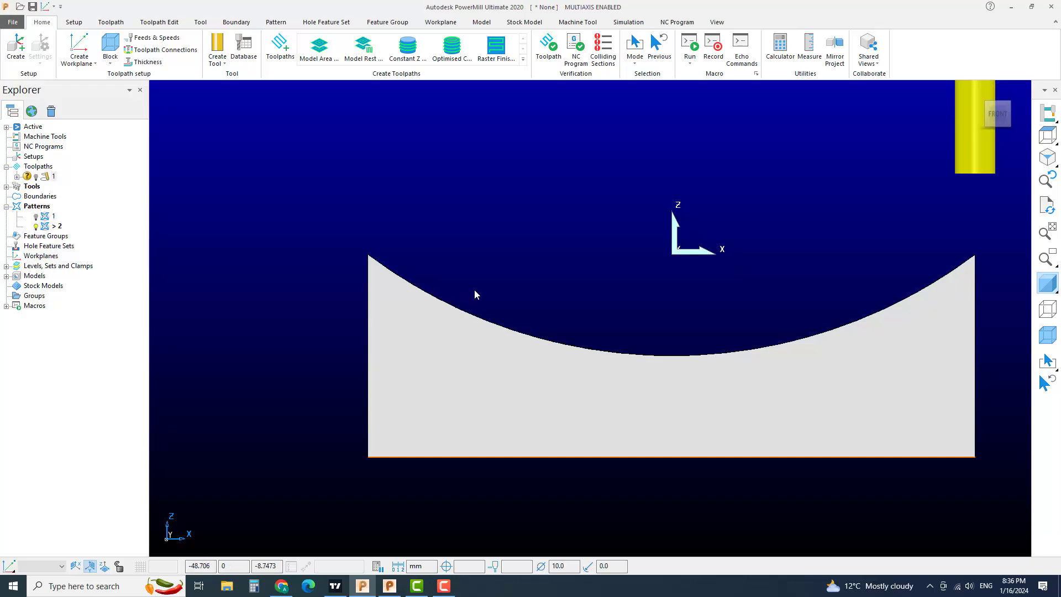
scroll(479, 263, down, 2)
middle_drag(481, 266, 524, 308)
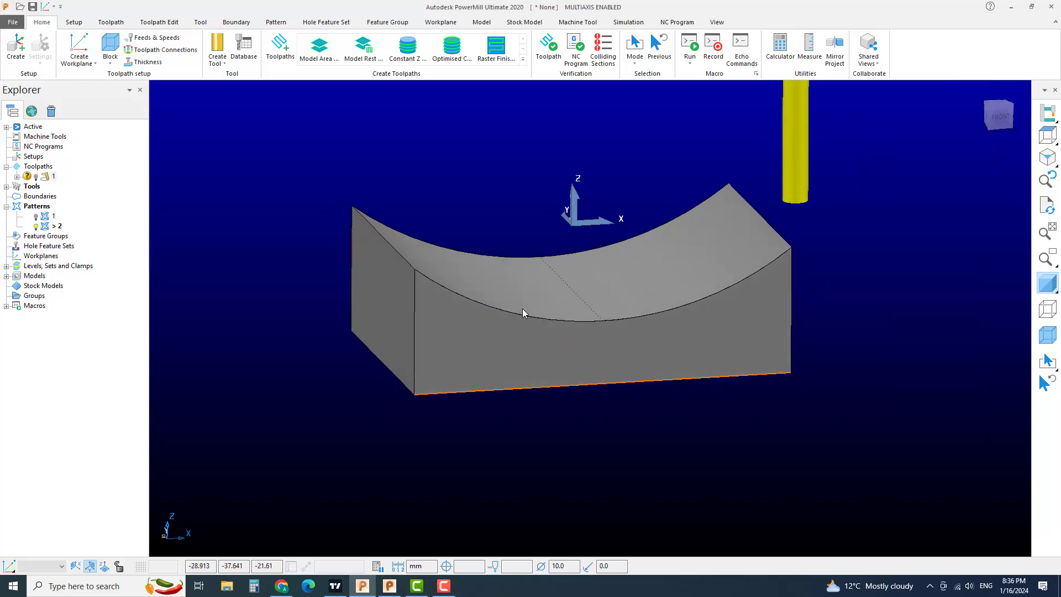
shift+middle_drag(549, 399, 703, 427)
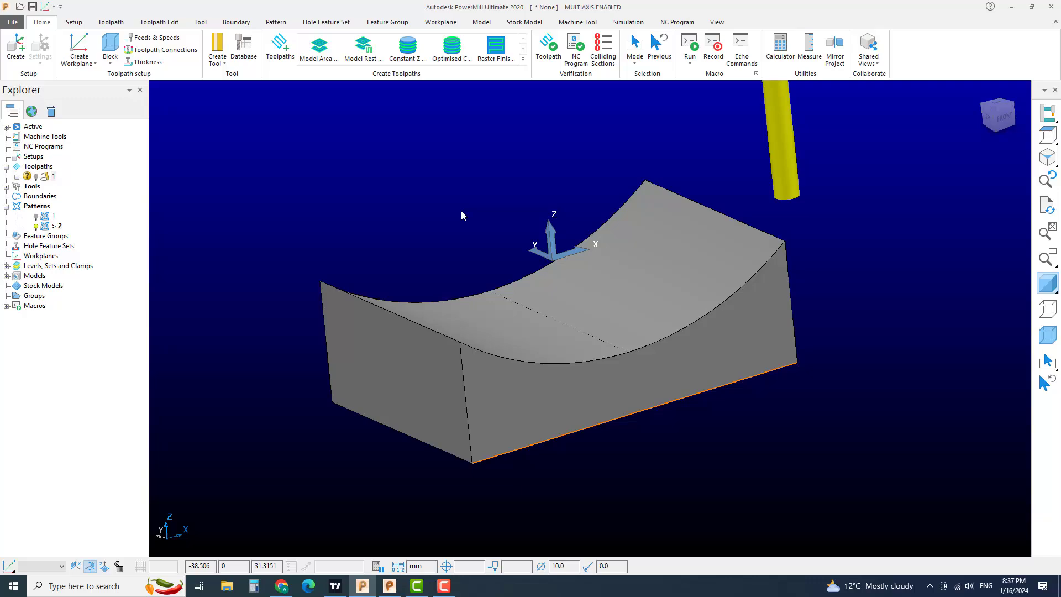
middle_drag(575, 215, 541, 215)
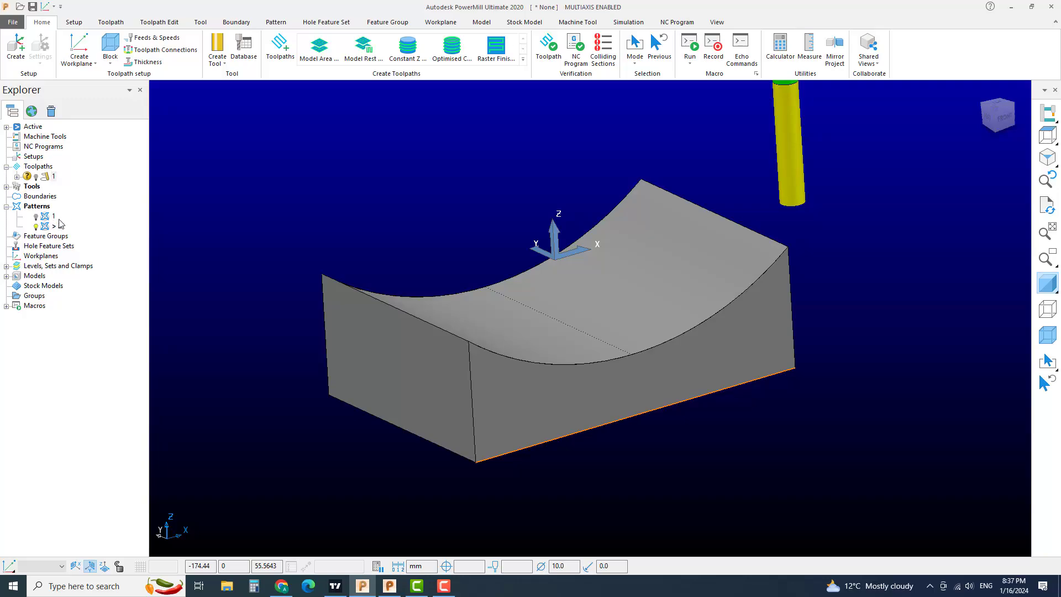
Delete all existing toolpaths and patterns from the project
right_click(41, 170)
click(117, 440)
right_click(35, 196)
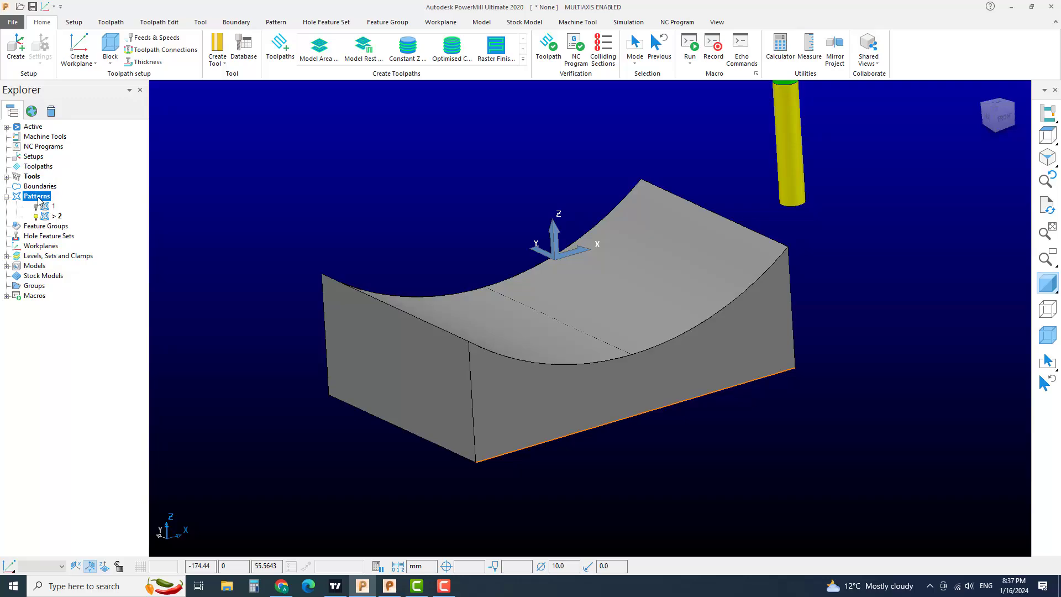
click(78, 366)
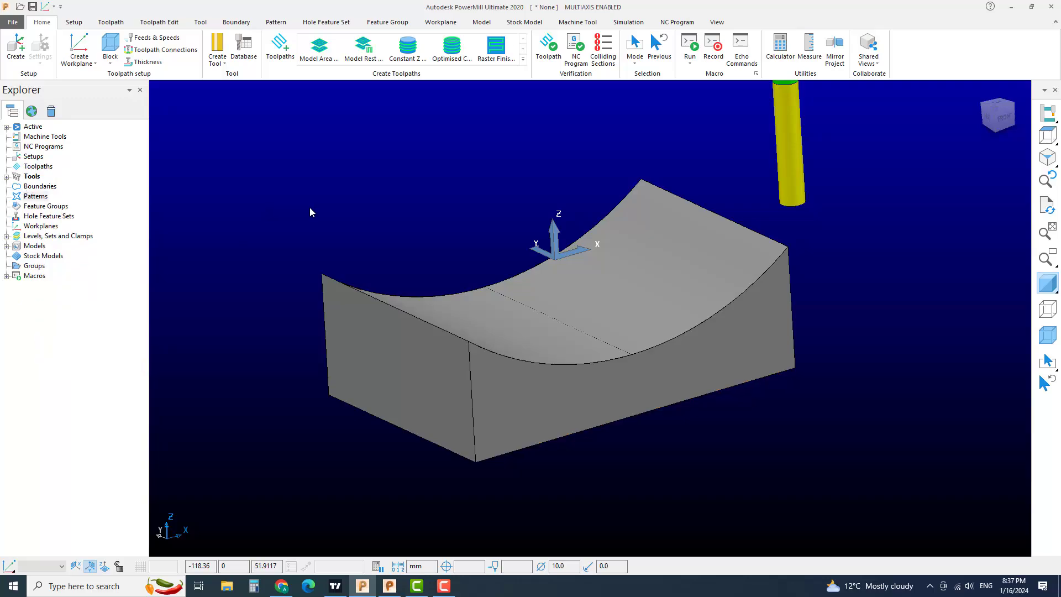
Create two empty patterns and list them in the project tree
middle_drag(426, 236, 477, 244)
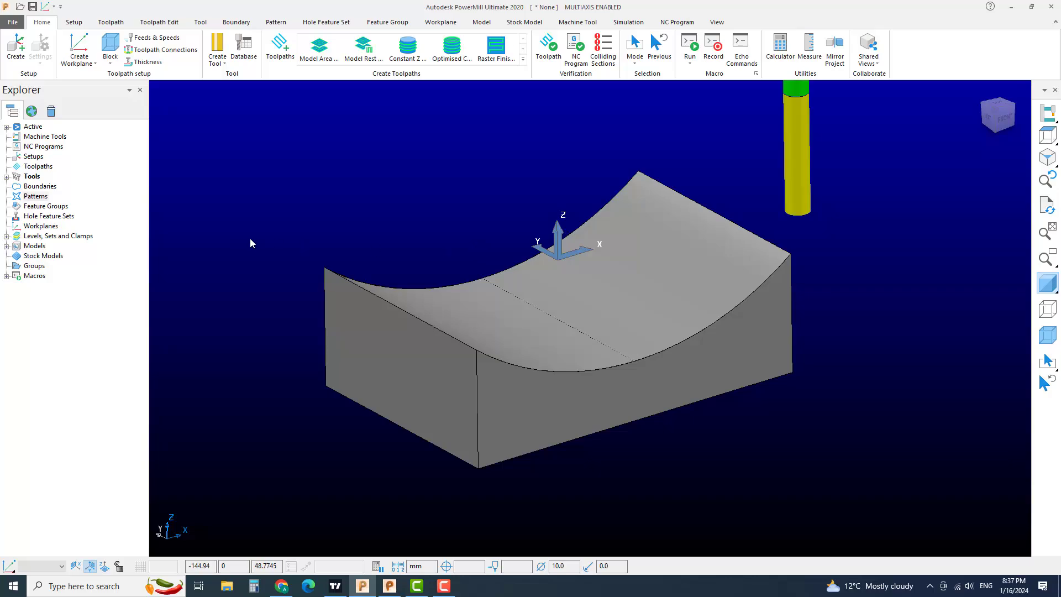
right_click(42, 198)
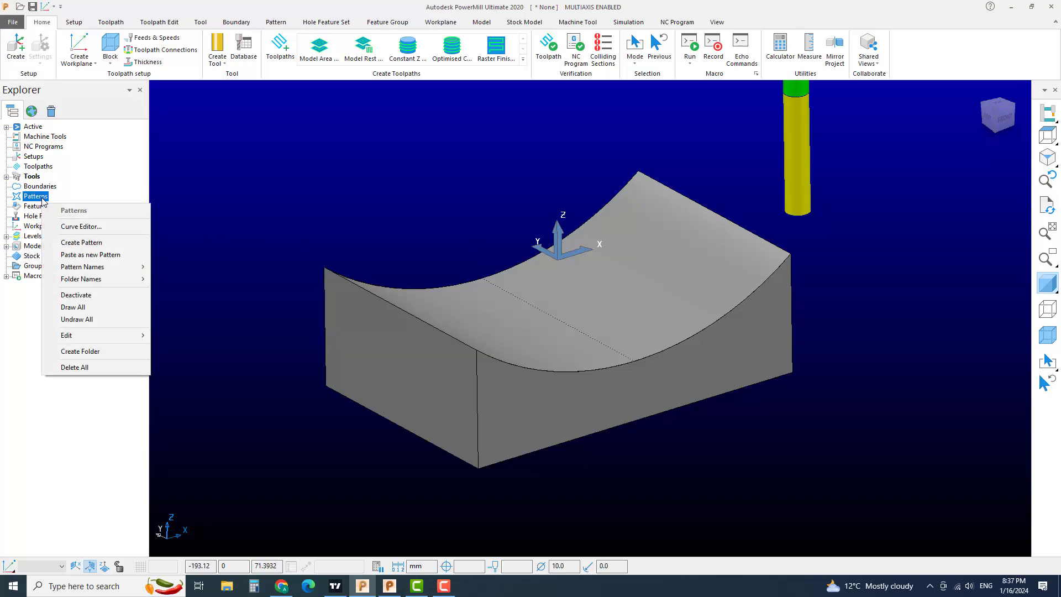
click(80, 242)
right_click(43, 198)
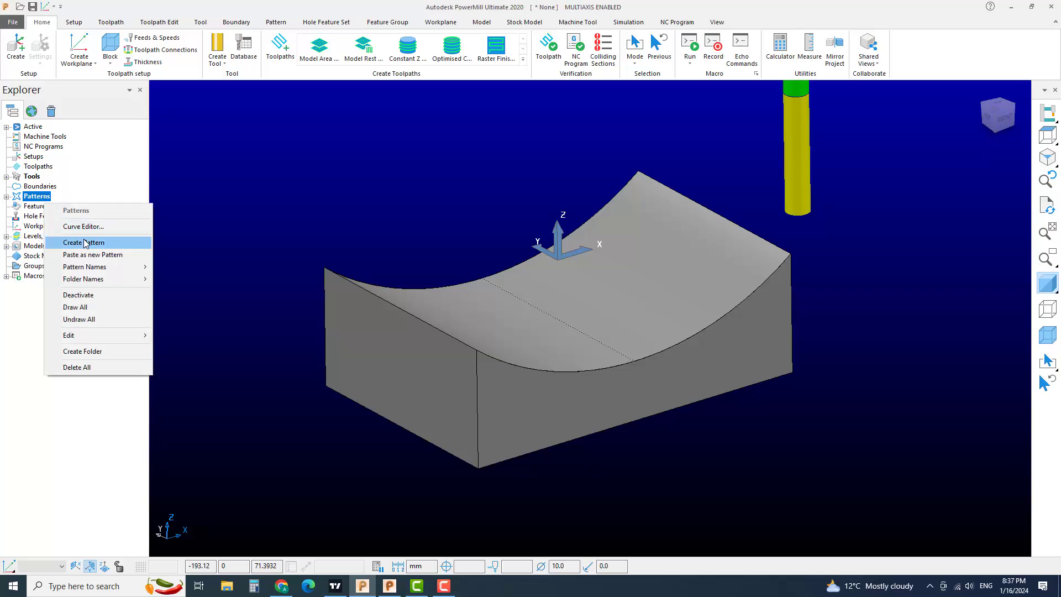
click(111, 243)
double_click(33, 198)
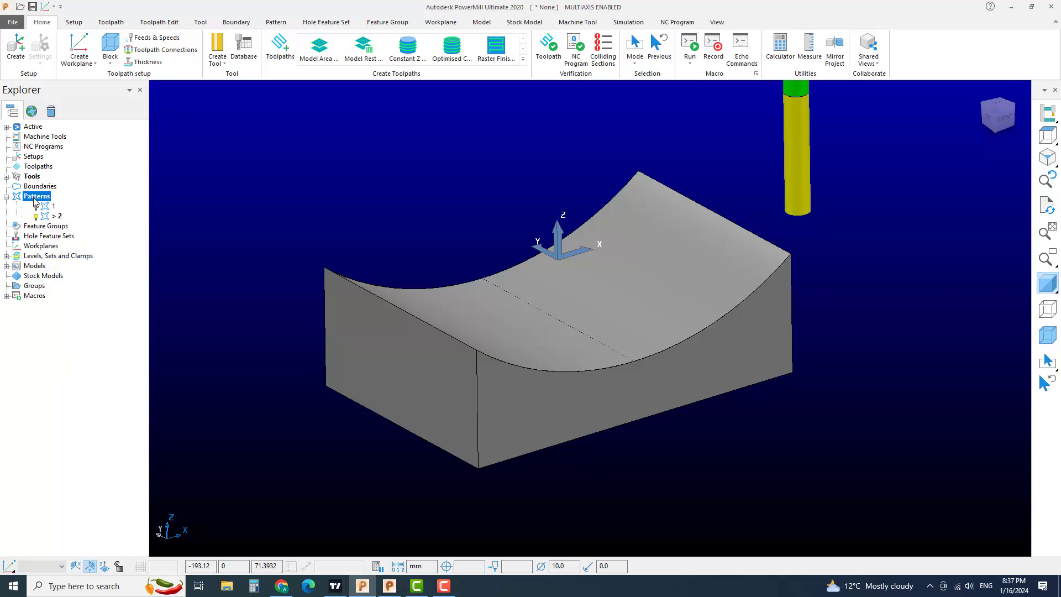
Activate pattern 1 and create a composite curve in it along the front wall's curved upper edge
double_click(47, 208)
double_click(50, 217)
double_click(49, 207)
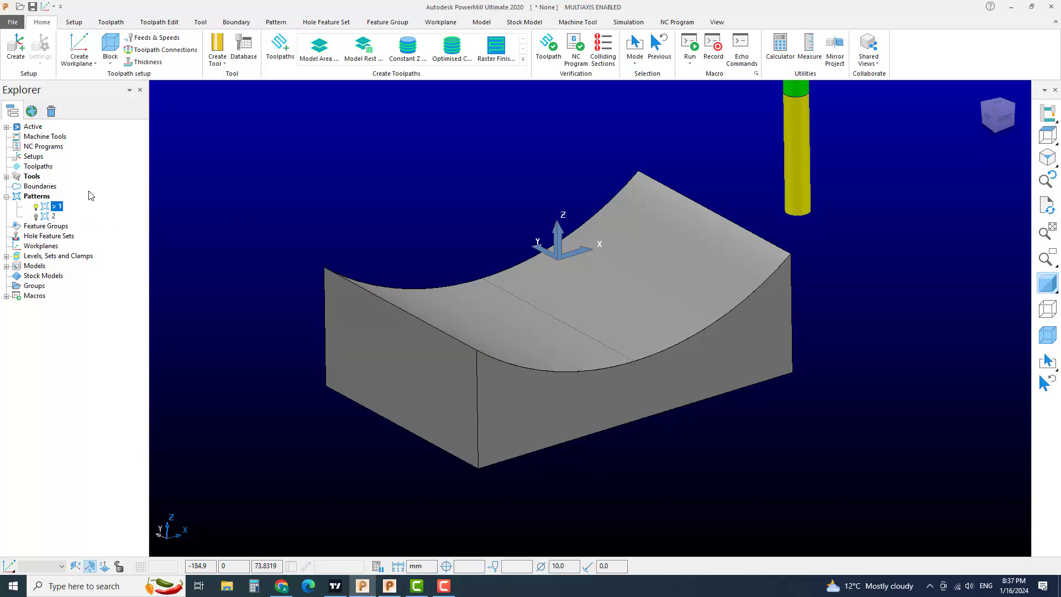
right_click(58, 208)
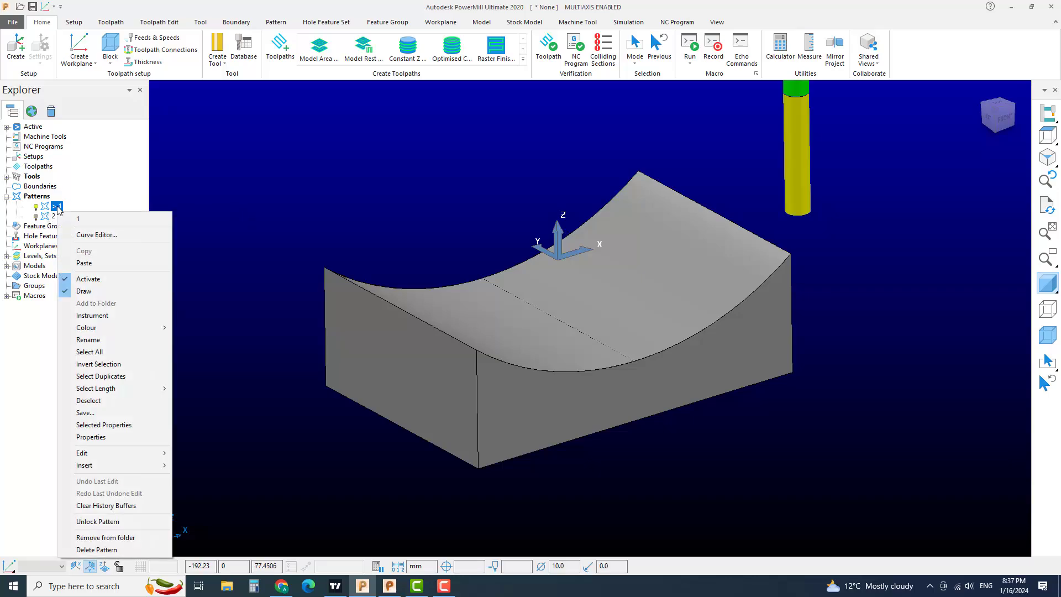
click(98, 236)
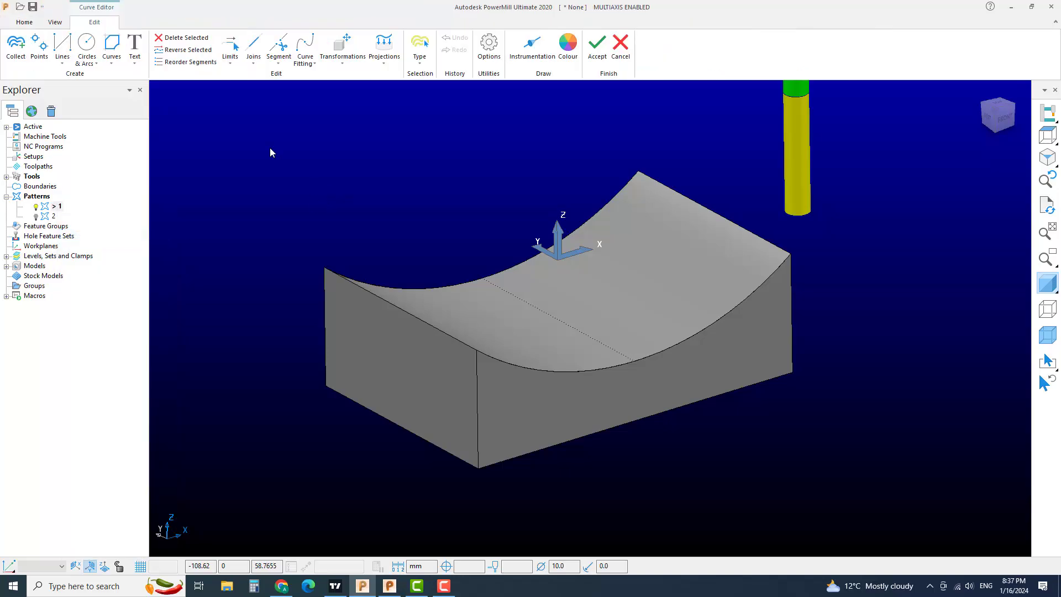
click(112, 53)
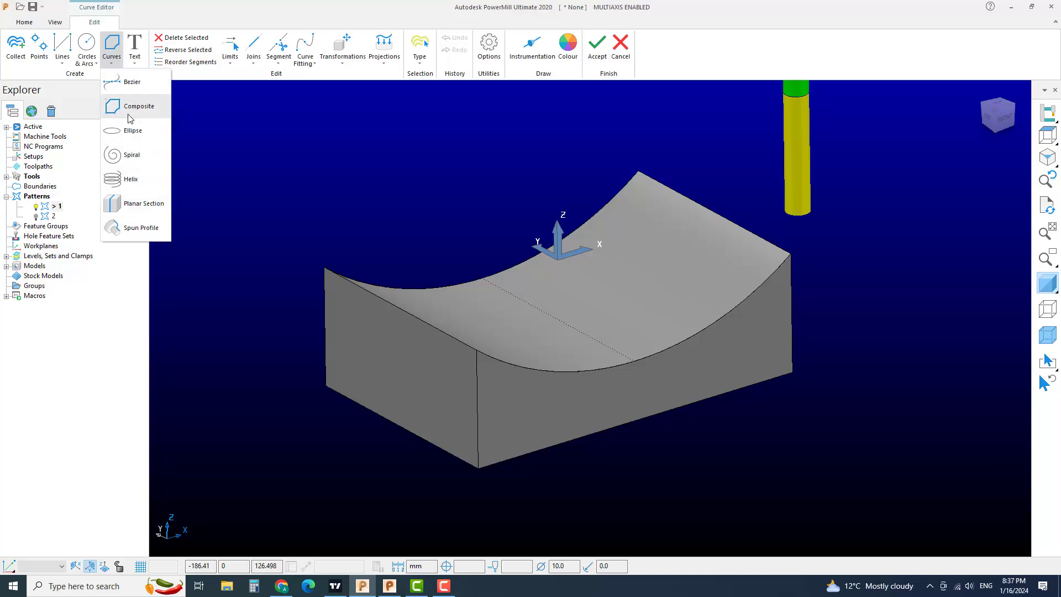
click(136, 106)
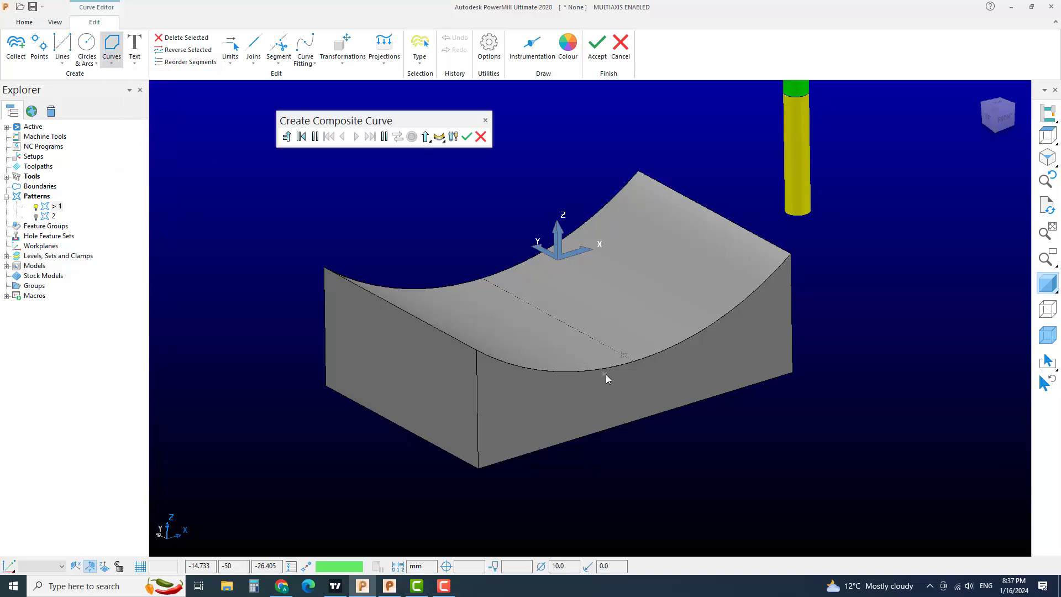
click(714, 326)
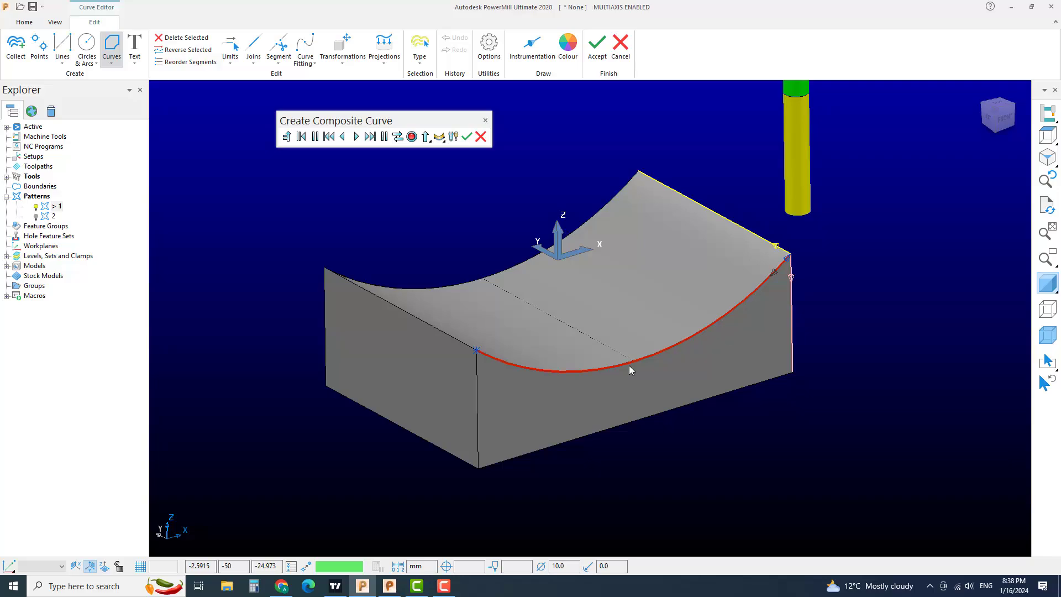
click(466, 136)
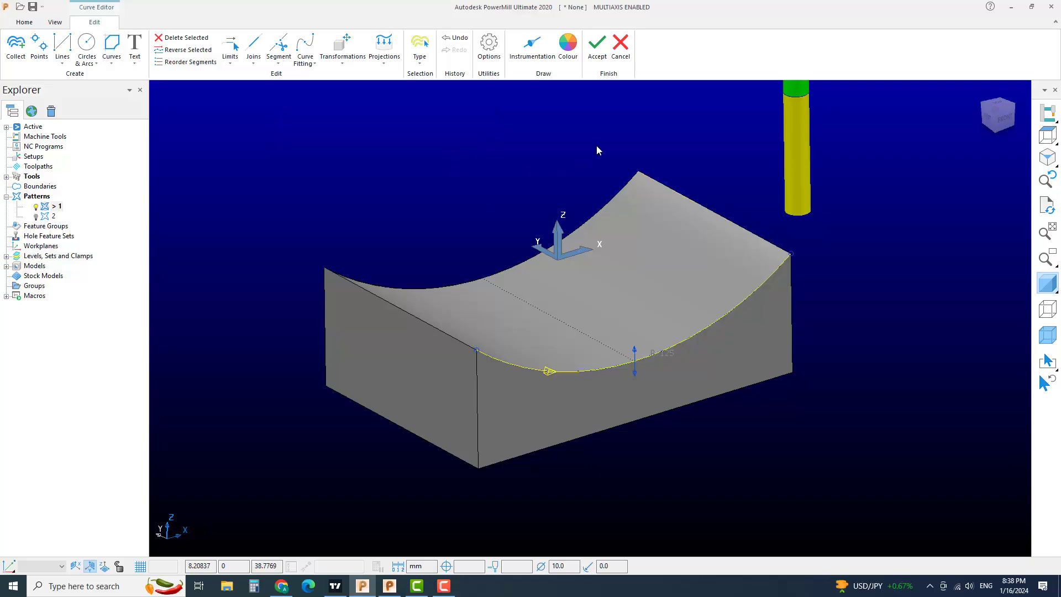
click(596, 45)
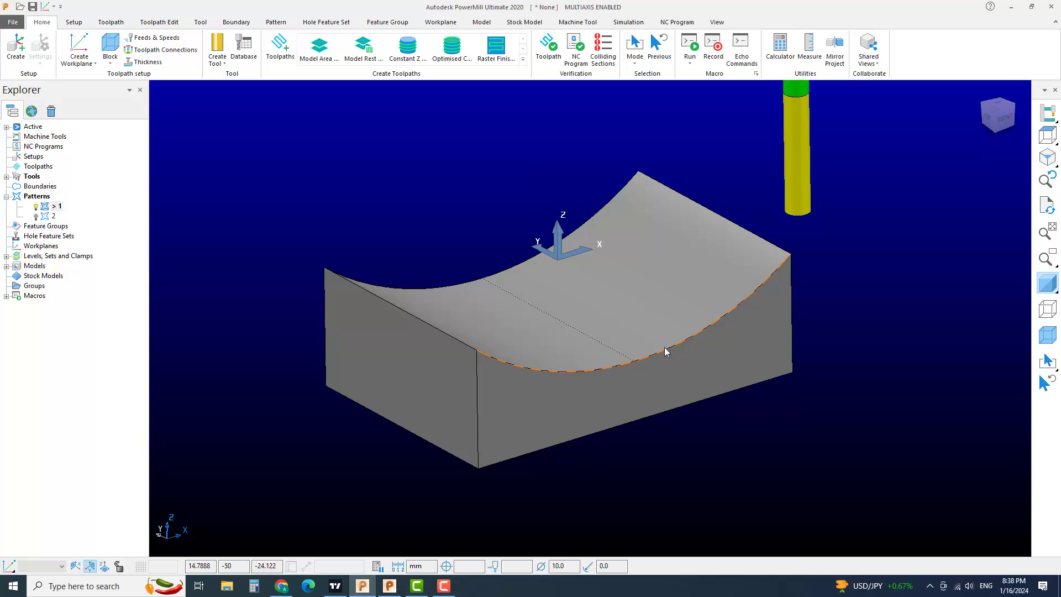
Activate pattern 2 and create a composite curve in it along the front wall's straight lower edge
click(53, 216)
double_click(48, 218)
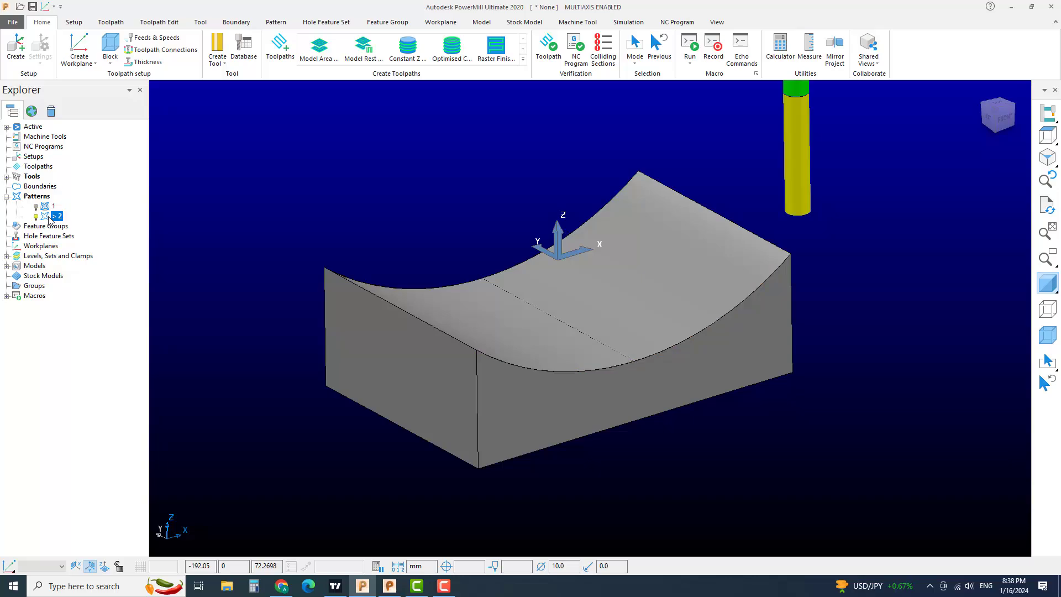
right_click(49, 220)
click(94, 243)
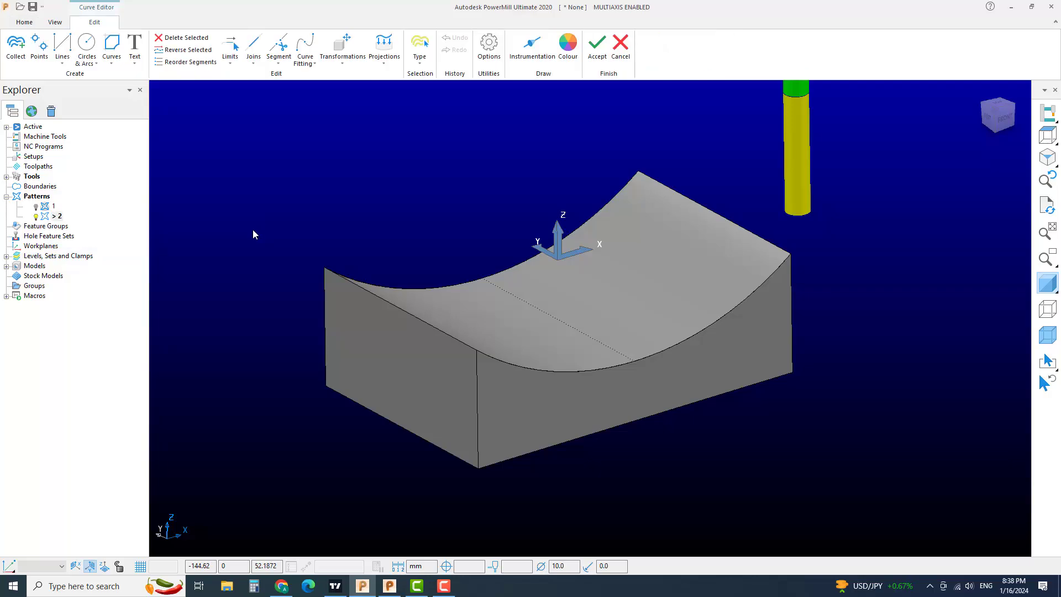
click(112, 53)
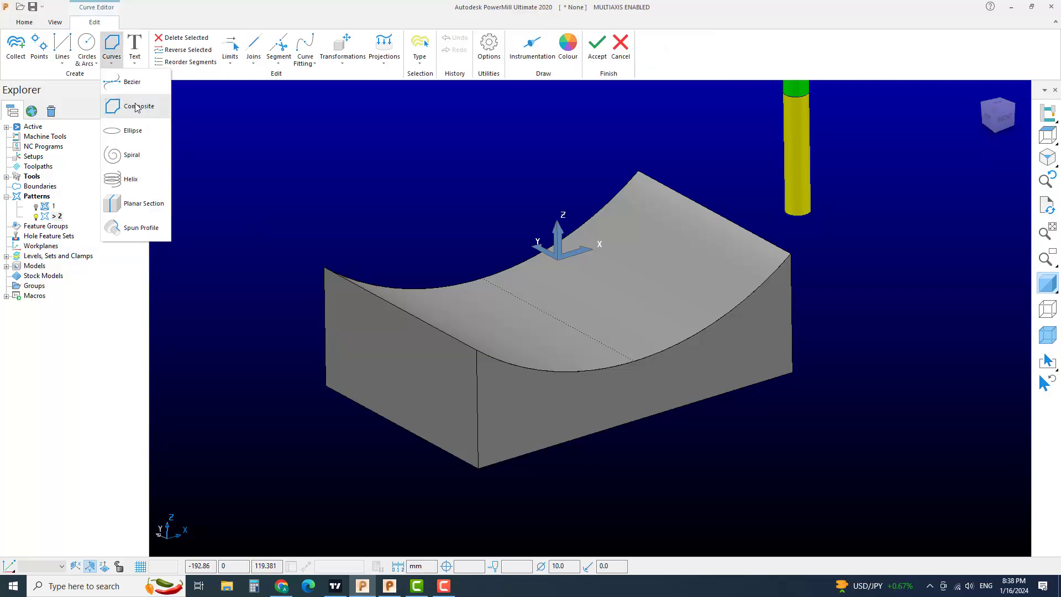
click(136, 107)
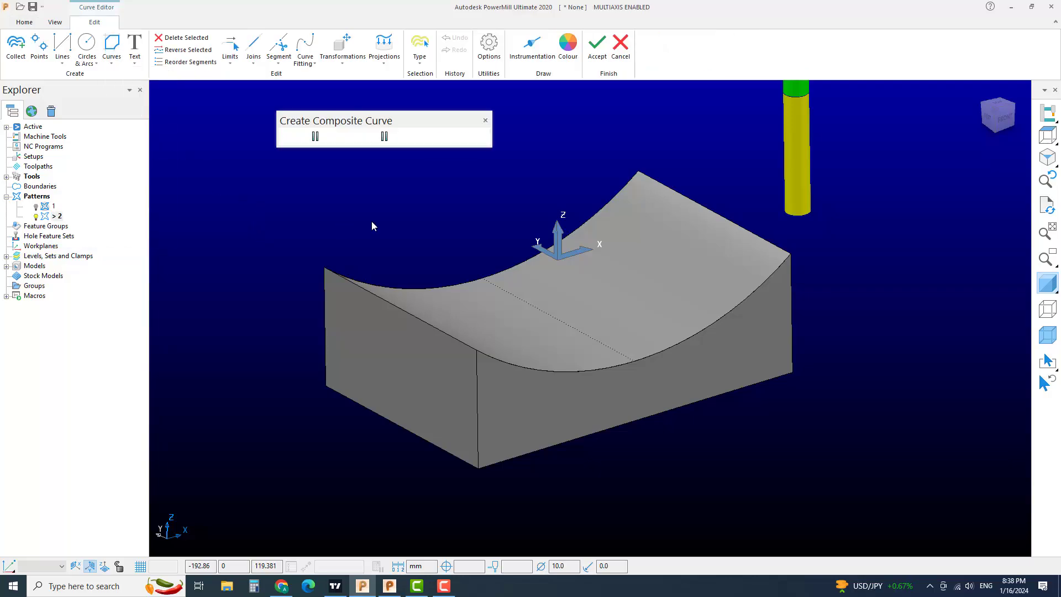
click(646, 420)
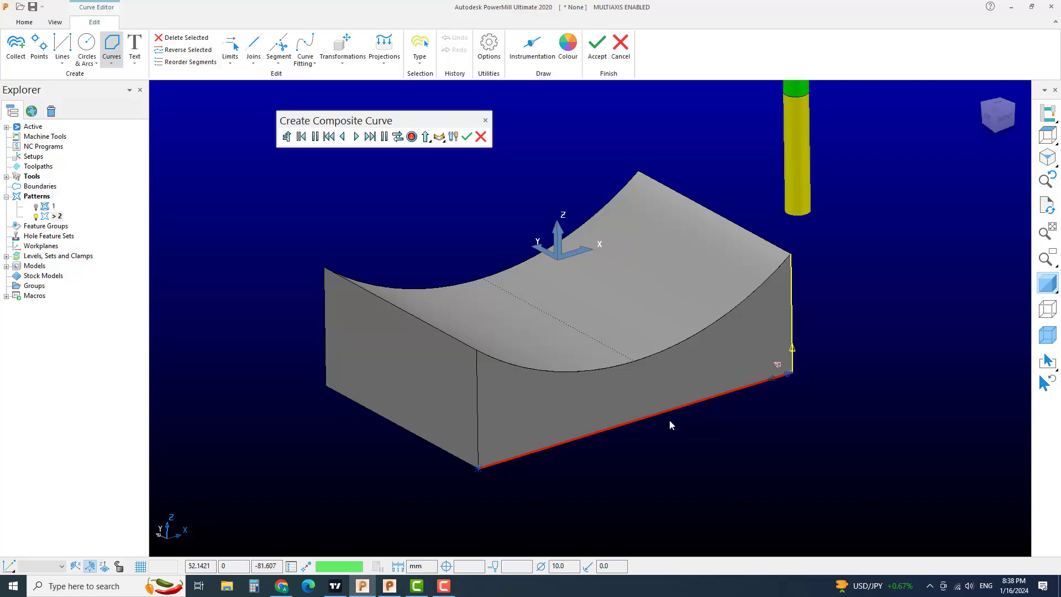
click(467, 137)
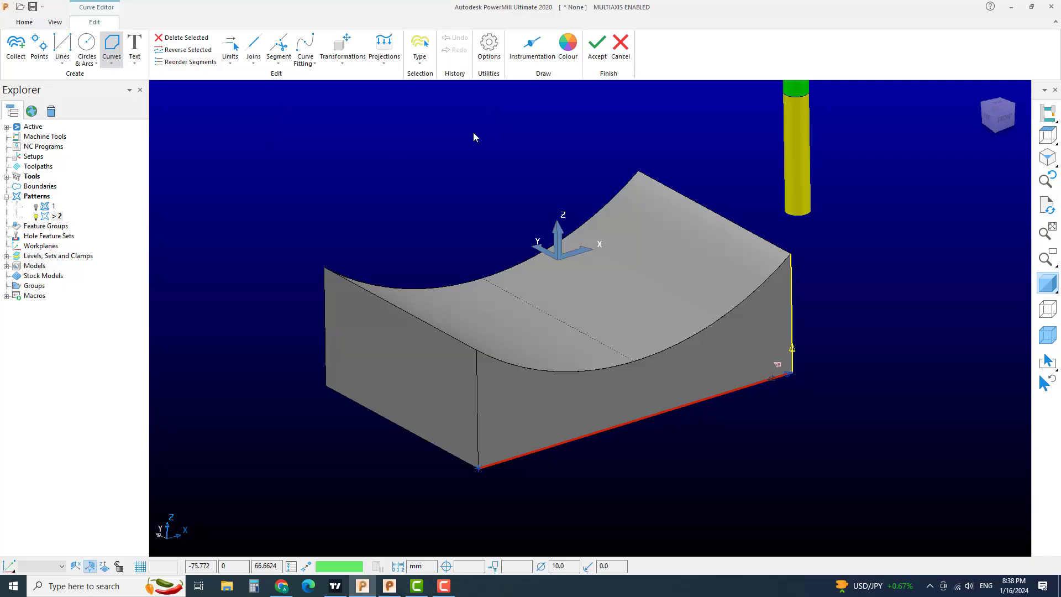
click(597, 43)
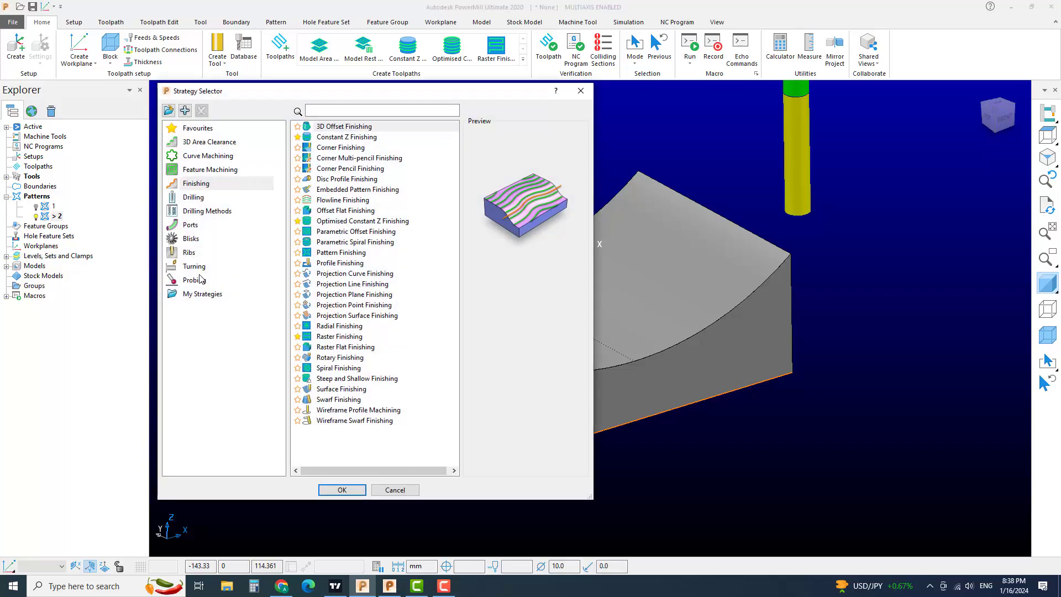
Create a Wireframe Swarf Finishing toolpath with pattern 1 as the top pattern and pattern 2 as the bottom pattern
click(371, 421)
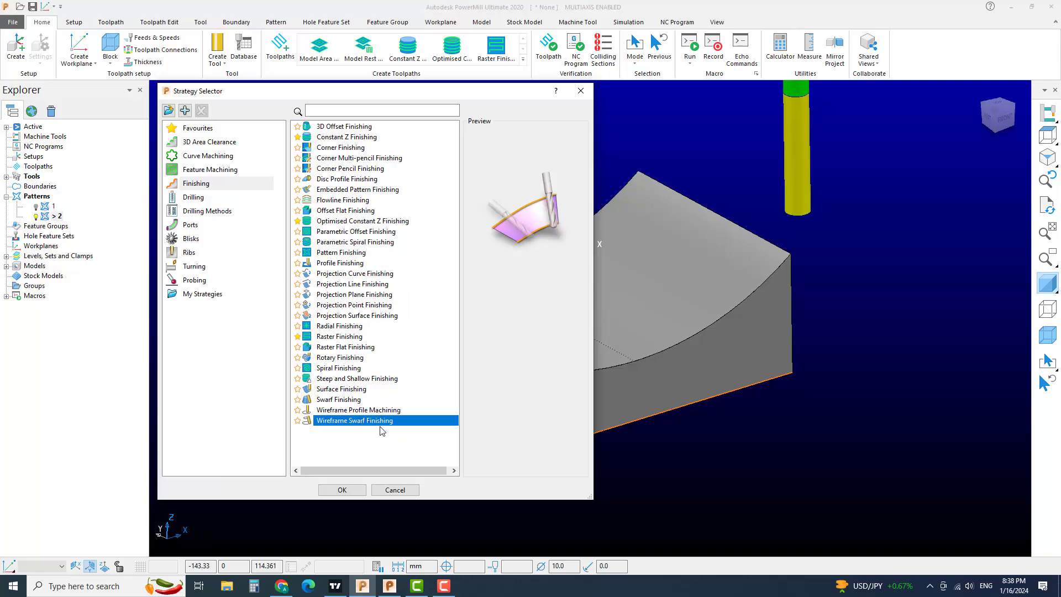
click(354, 490)
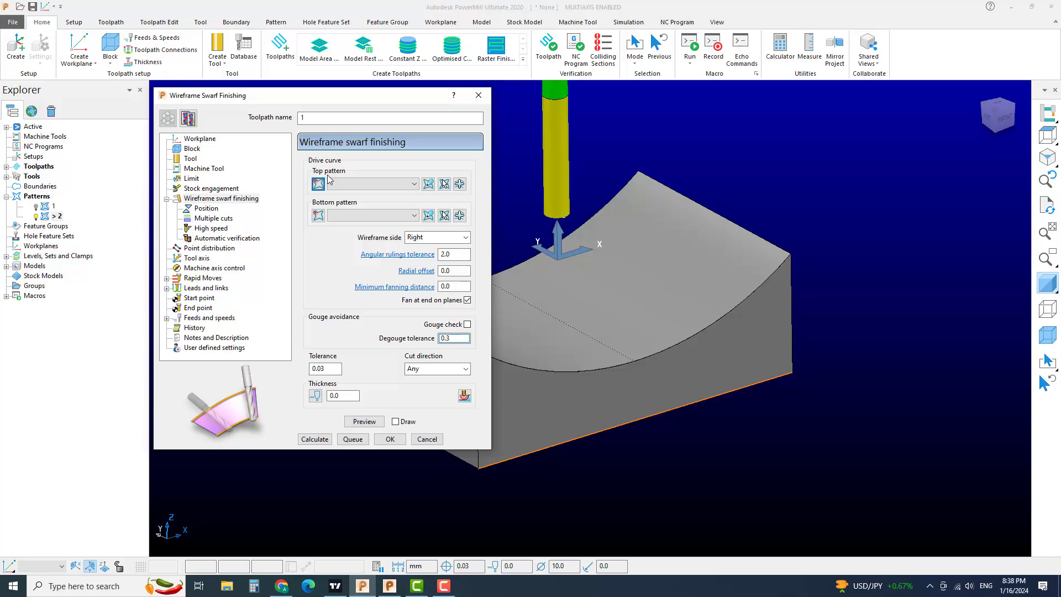
click(368, 189)
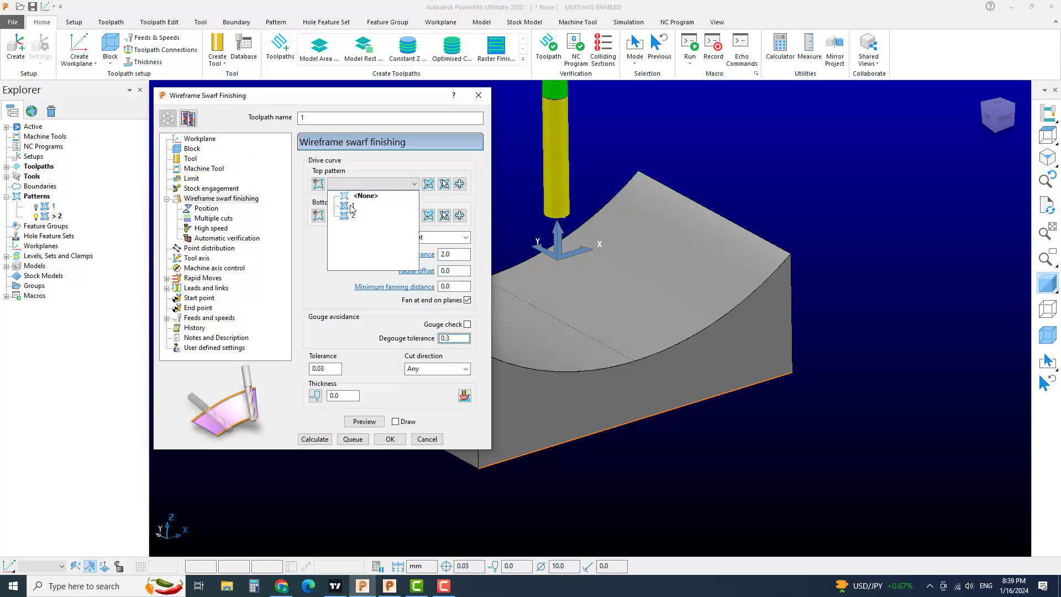
click(352, 206)
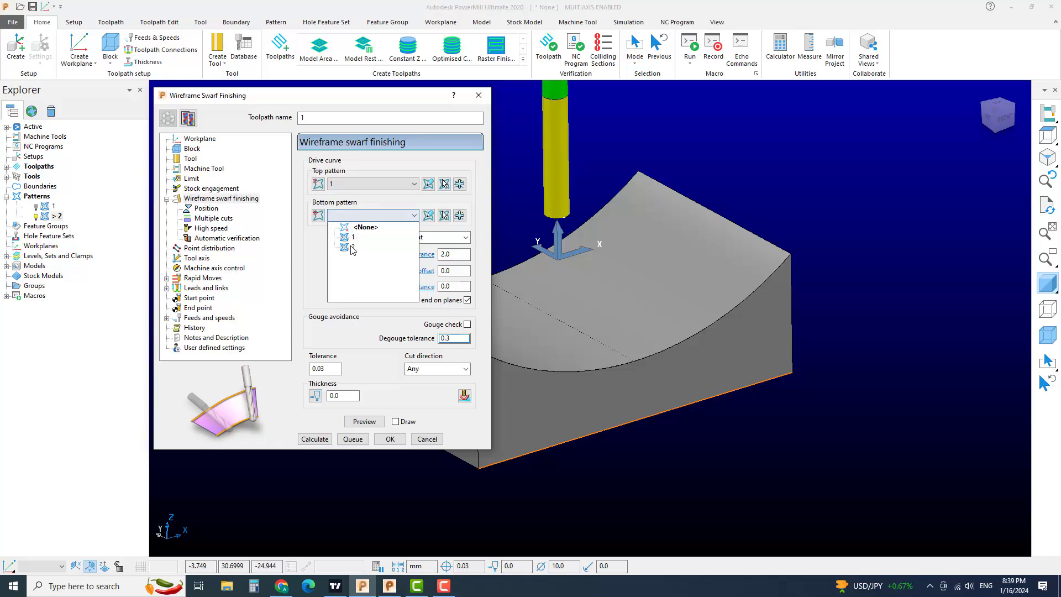
click(353, 247)
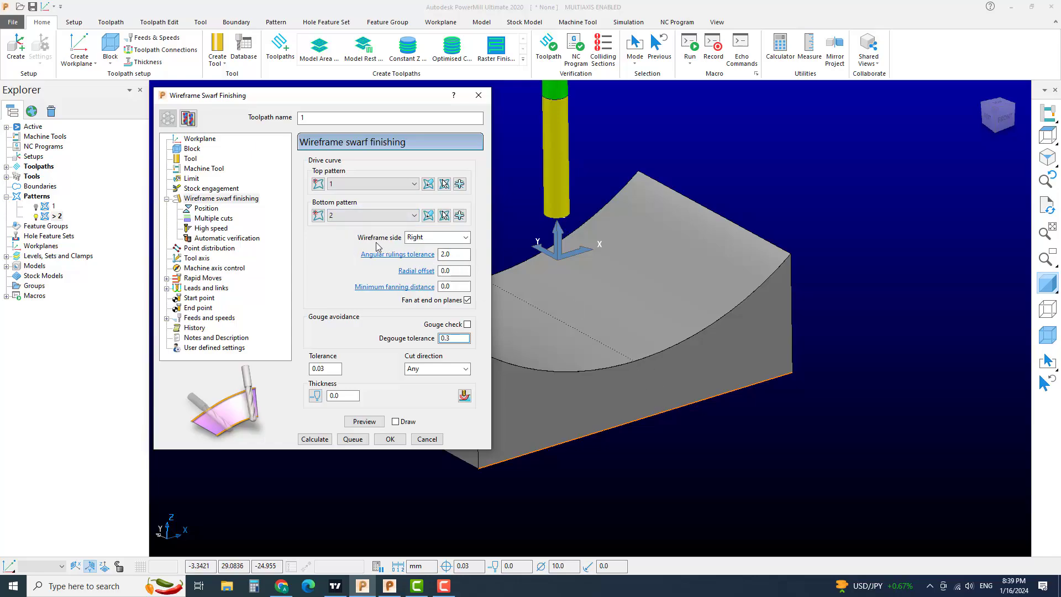
Set the multiple cuts mode to Offset up with a maximum stepdown of 1.0 and calculate the toolpath
click(997, 104)
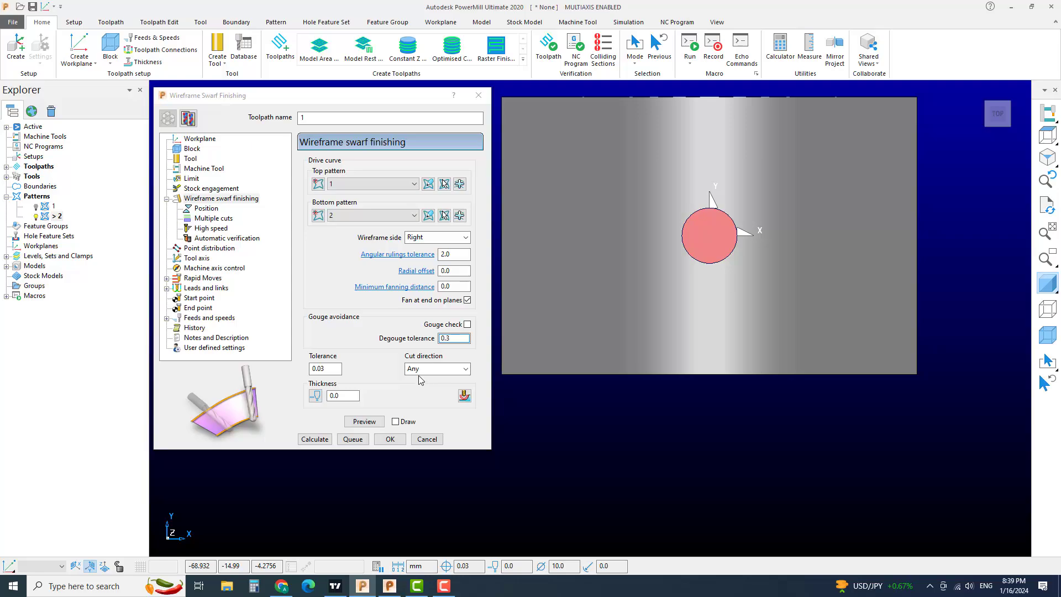
click(213, 219)
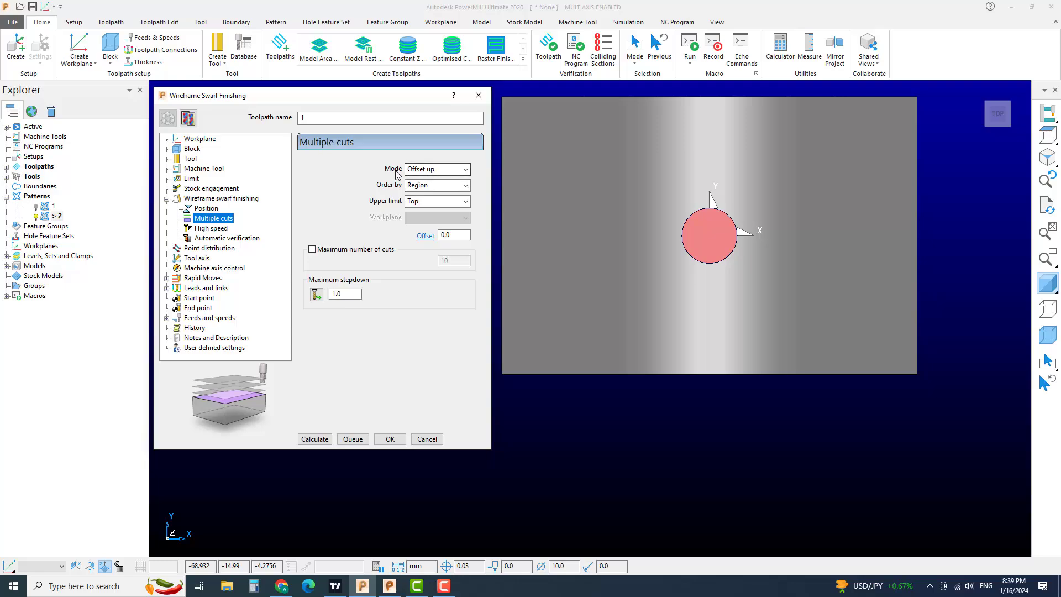
click(442, 170)
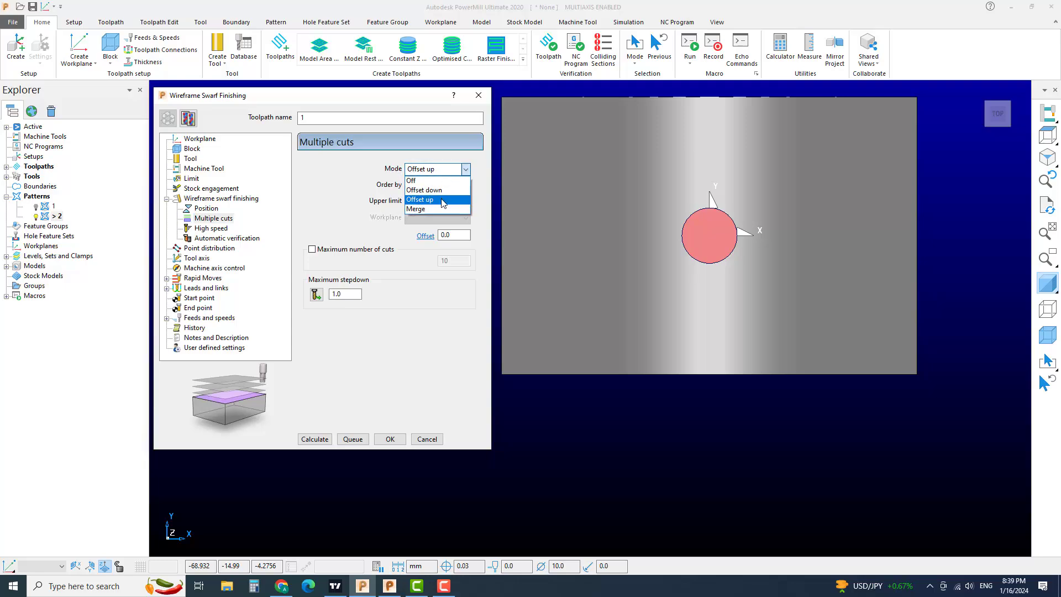
click(442, 199)
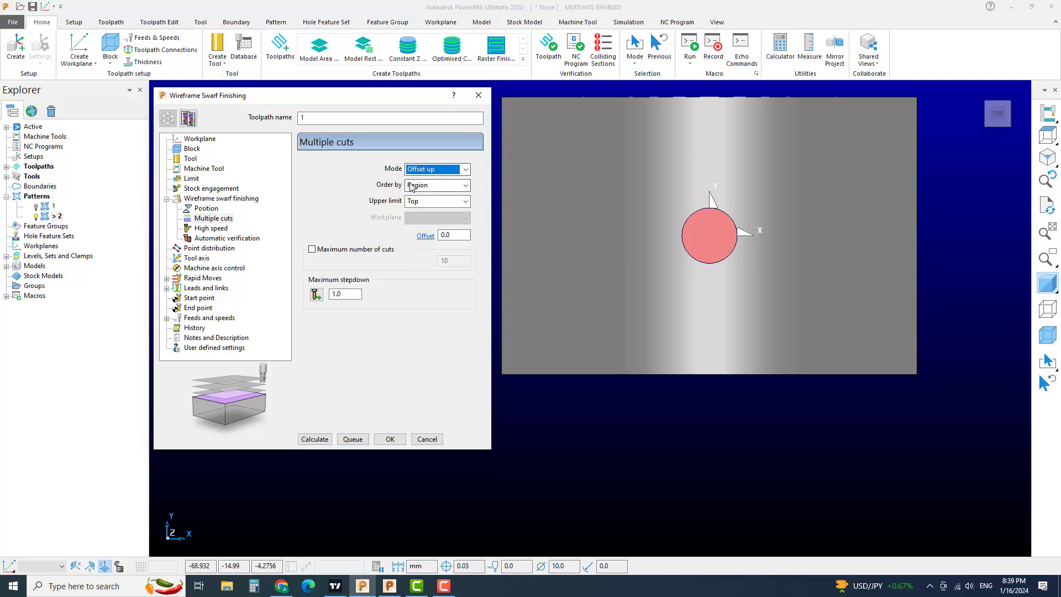
double_click(336, 294)
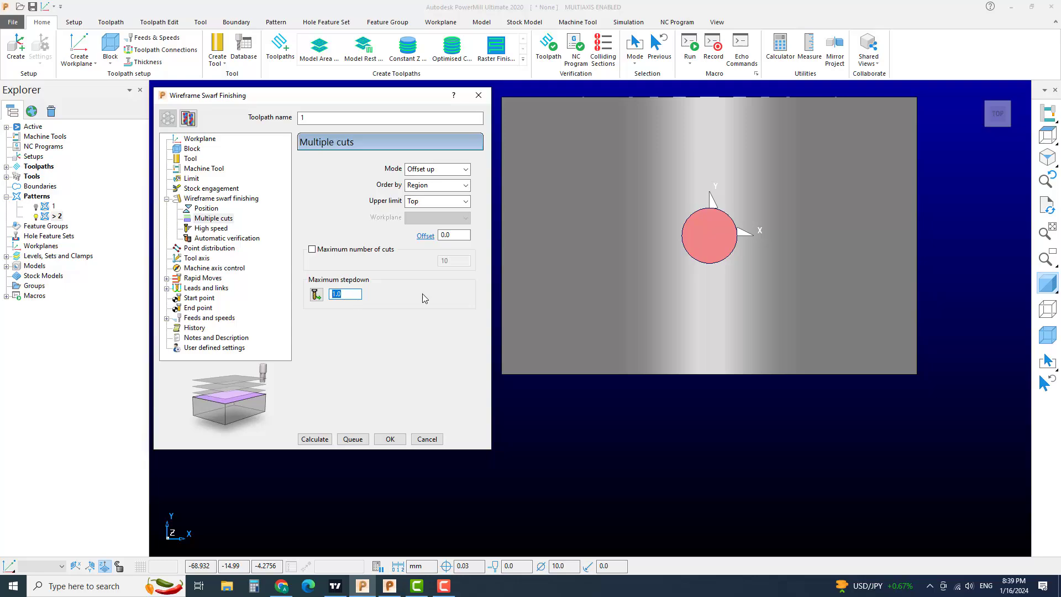
click(1048, 158)
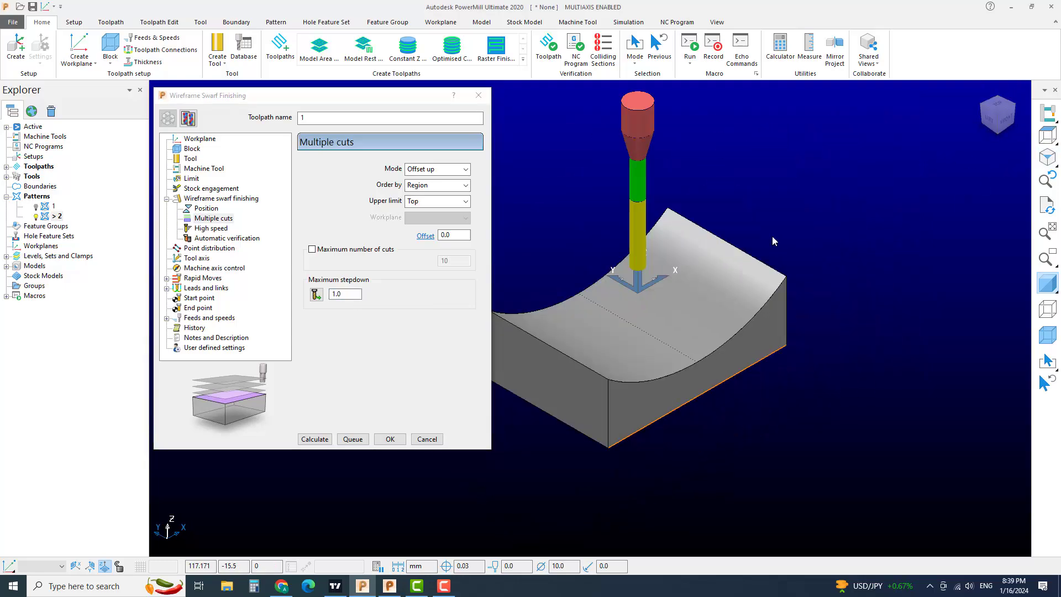
click(314, 439)
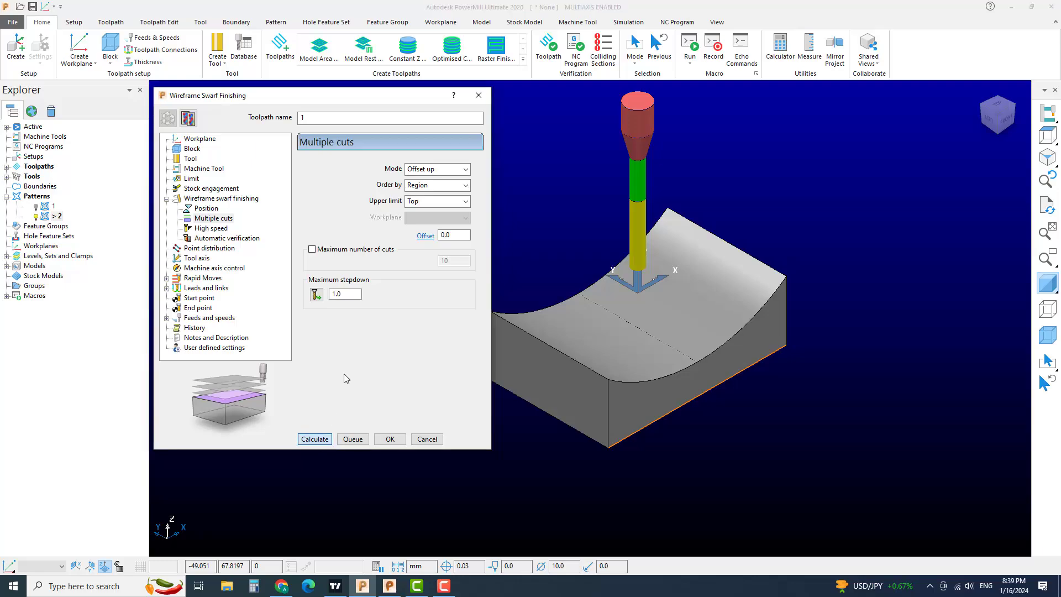
Examine the front wall's toolpath in angled and front views and simulate it from the start
scroll(651, 405, up, 4)
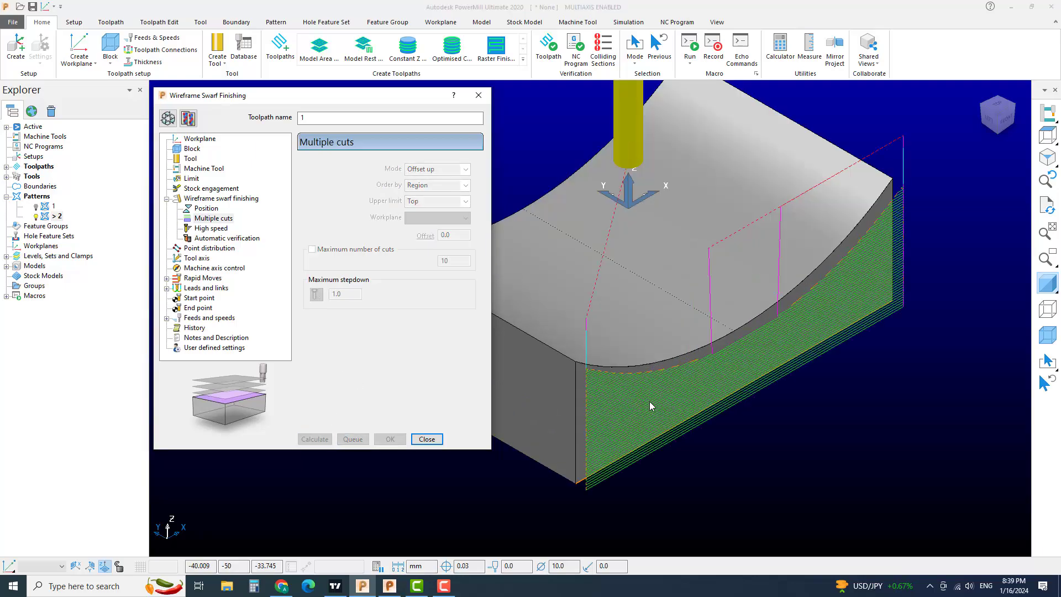
middle_drag(644, 406, 645, 328)
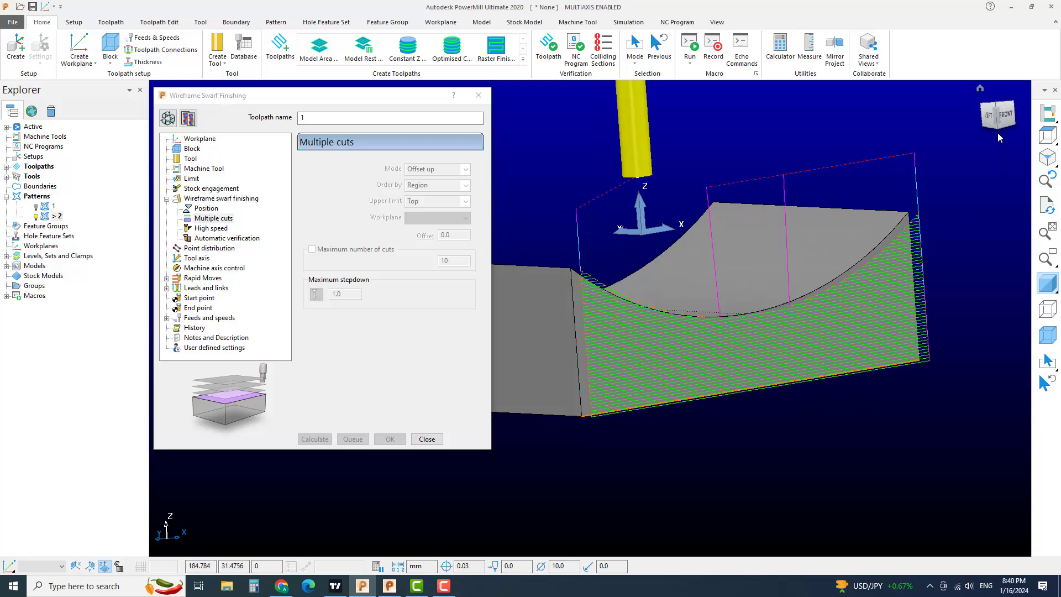
click(998, 116)
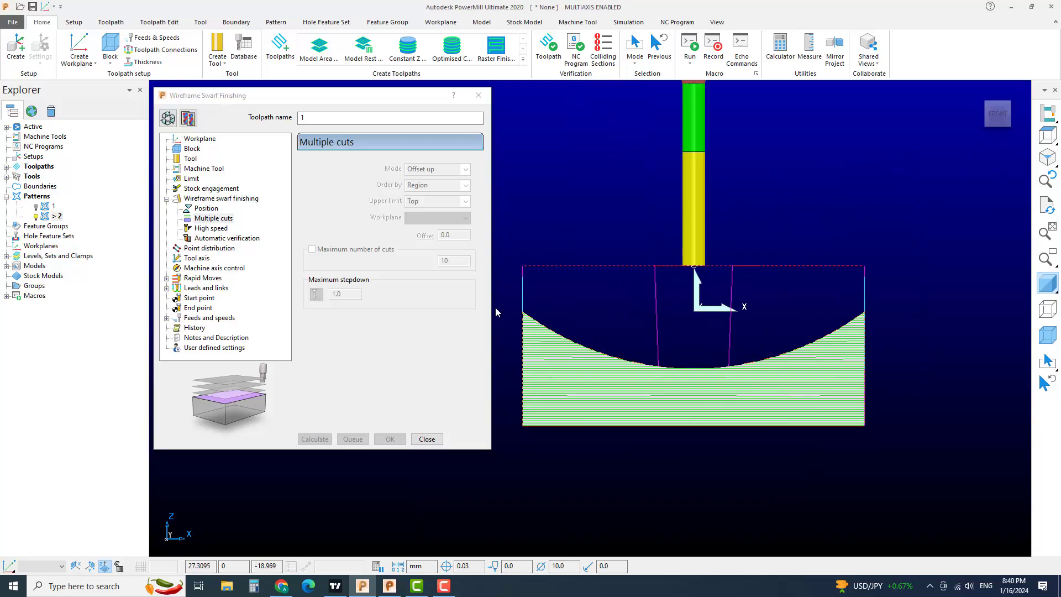
click(6, 166)
right_click(57, 177)
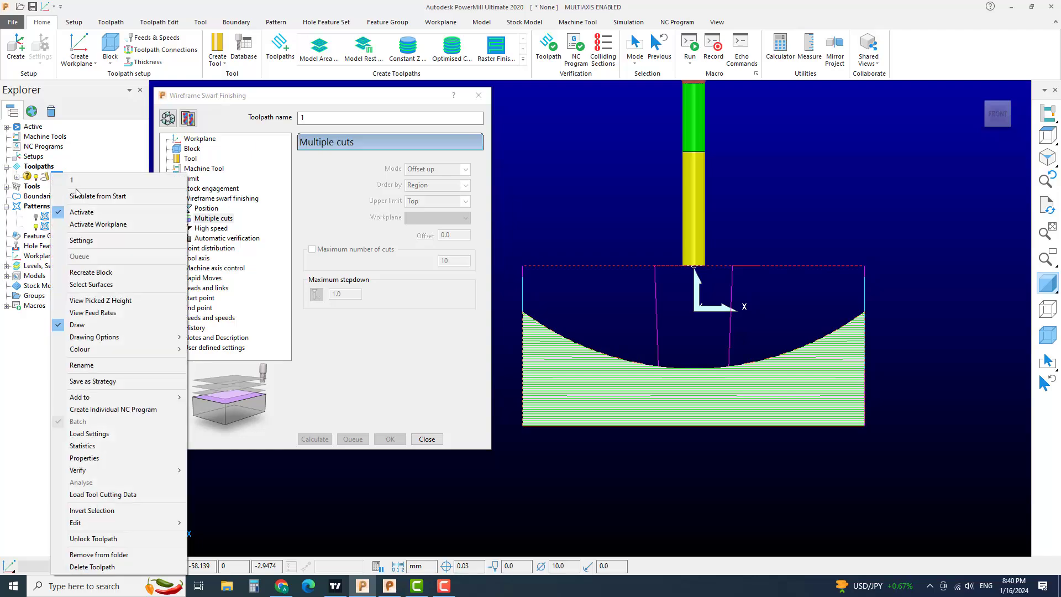
click(89, 195)
click(231, 45)
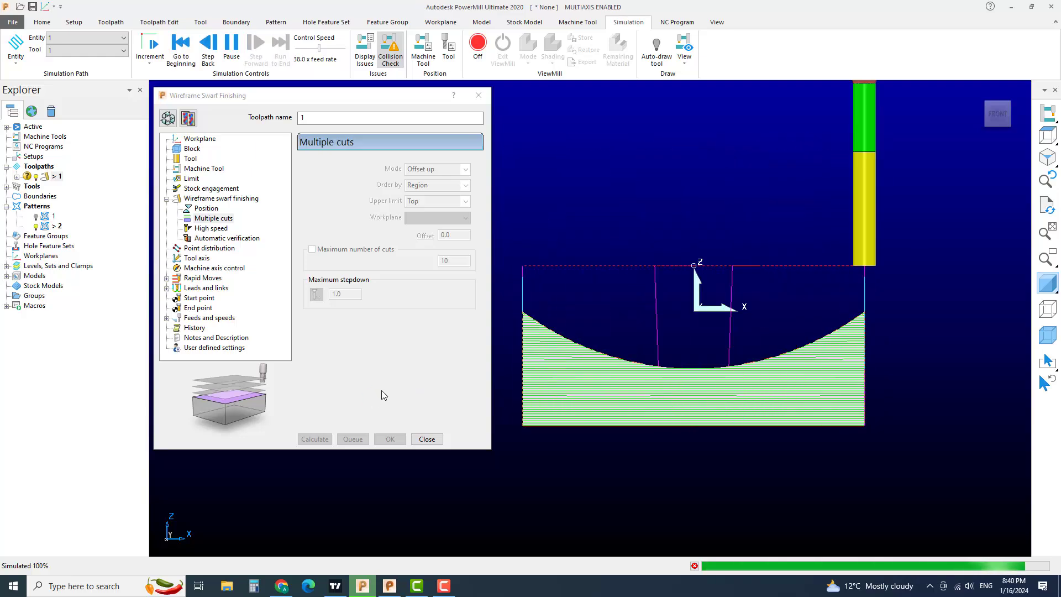
middle_drag(764, 399, 801, 375)
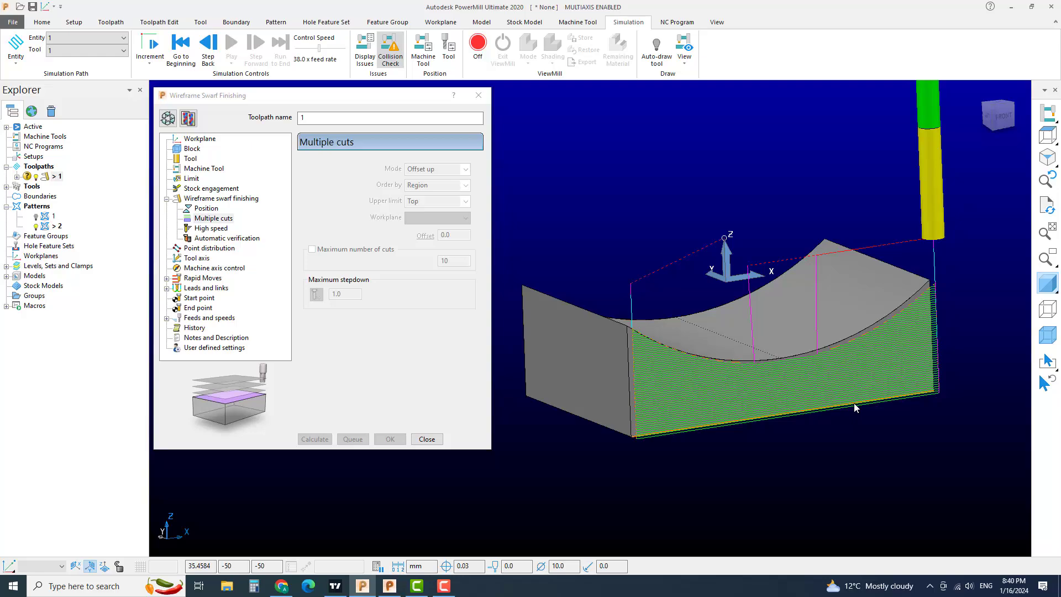
Reopen toolpath 1's parameters for editing, set the multiple cuts mode to Offset down and recalculate it
click(168, 118)
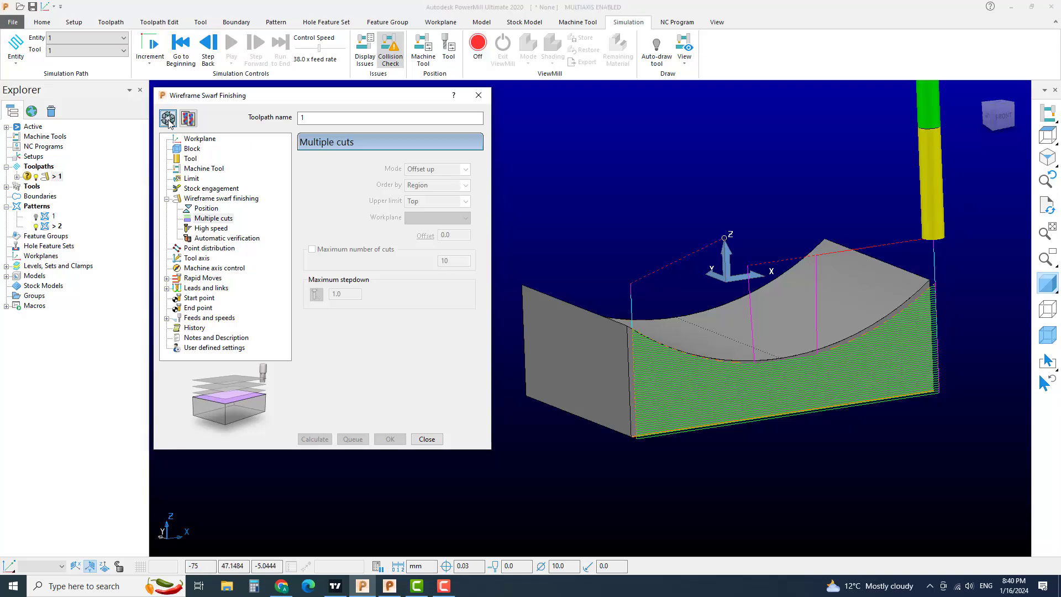
click(437, 169)
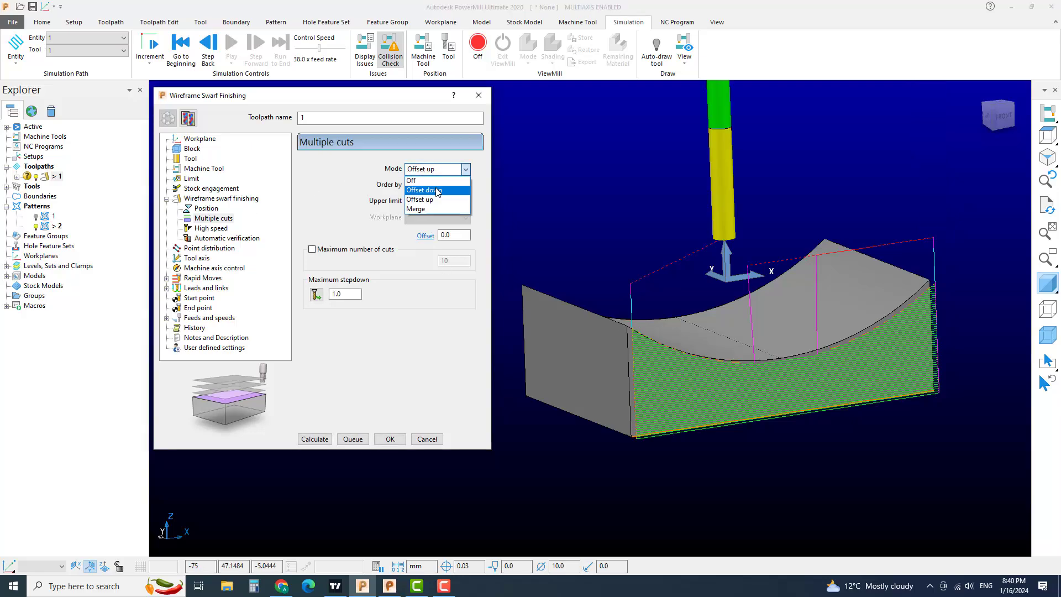
click(431, 190)
click(315, 439)
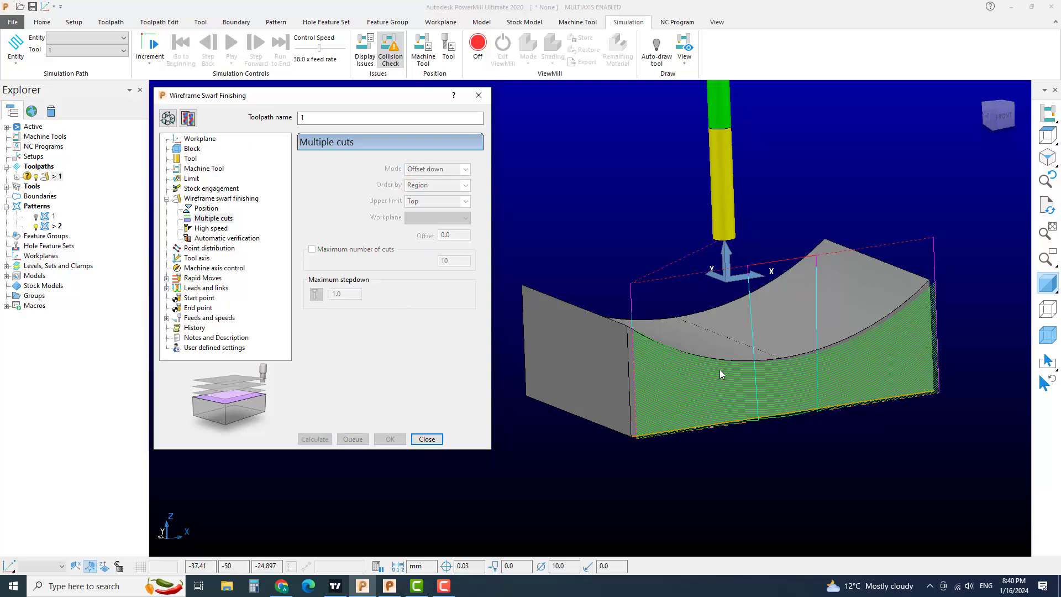
Inspect the recalculated cuts on the front wall, close the toolpath settings and simulate toolpath 1 from the start
scroll(744, 379, up, 1)
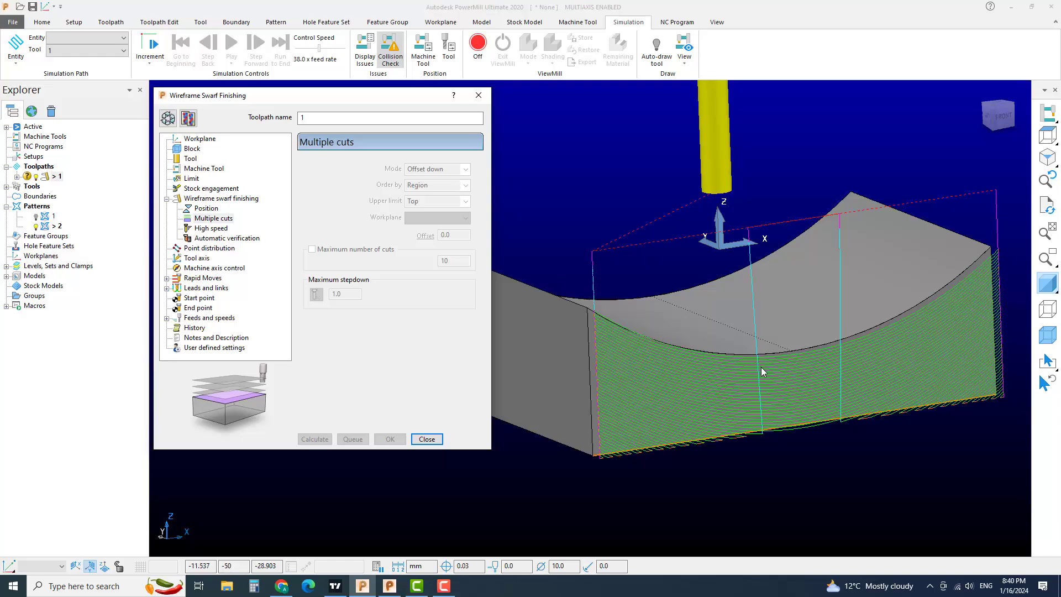
mouse_move(761, 367)
middle_down()
mouse_move(780, 395)
mouse_move(762, 353)
middle_up()
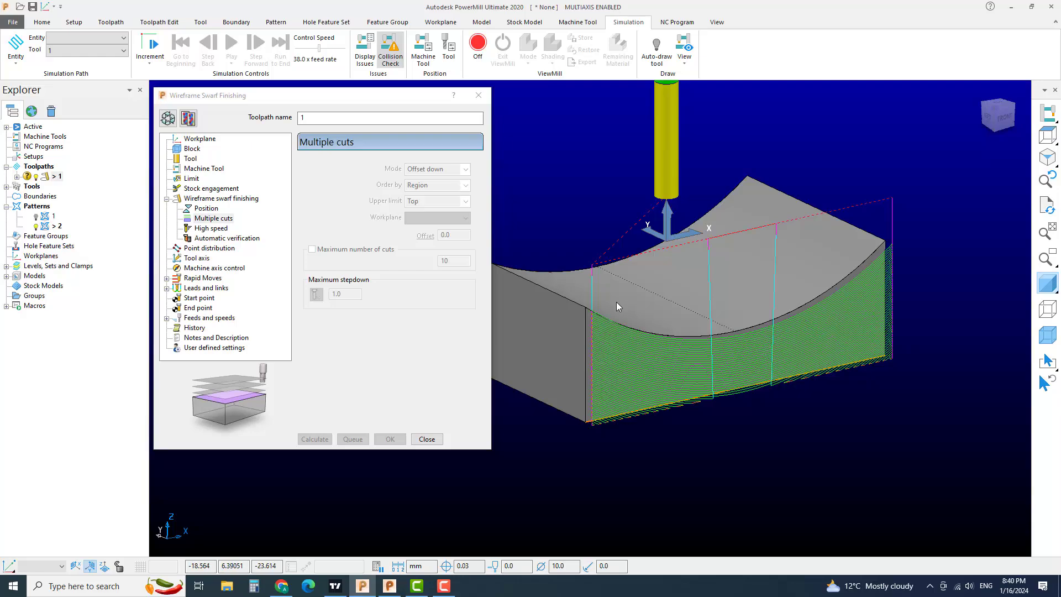
click(440, 440)
click(427, 439)
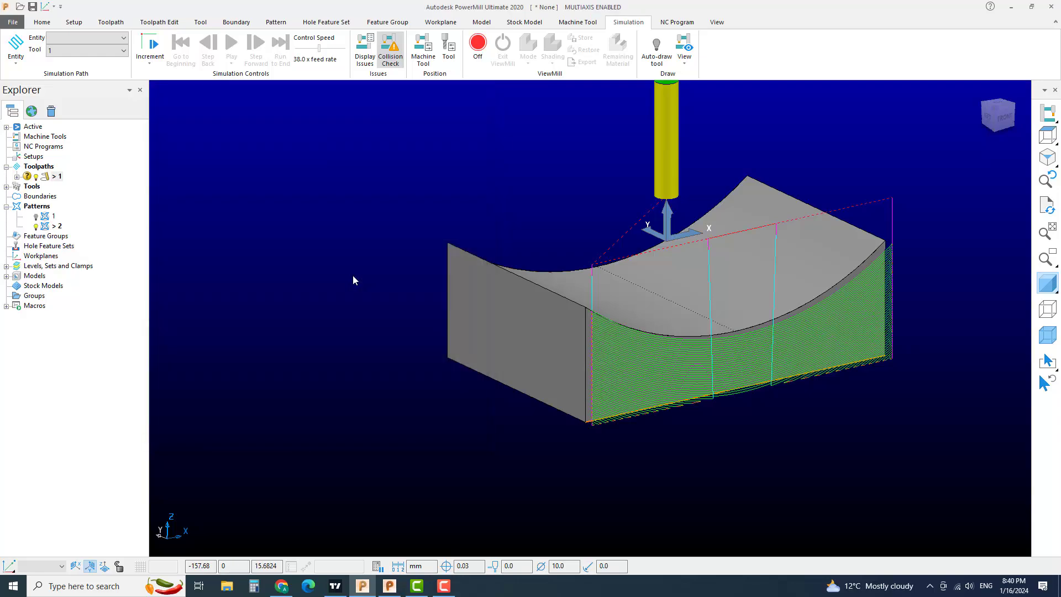
right_click(45, 177)
click(105, 197)
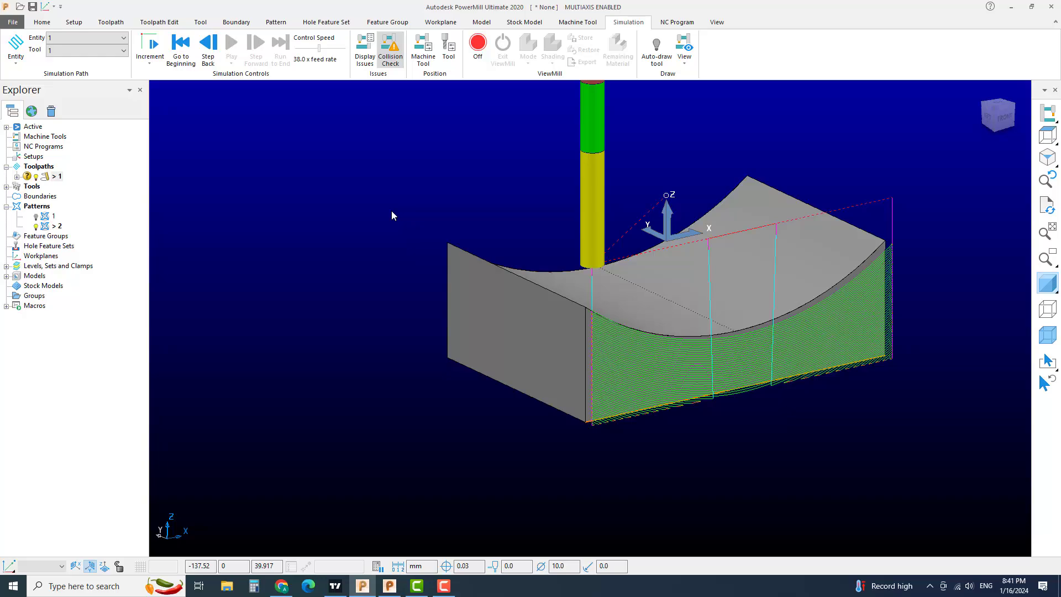
click(159, 22)
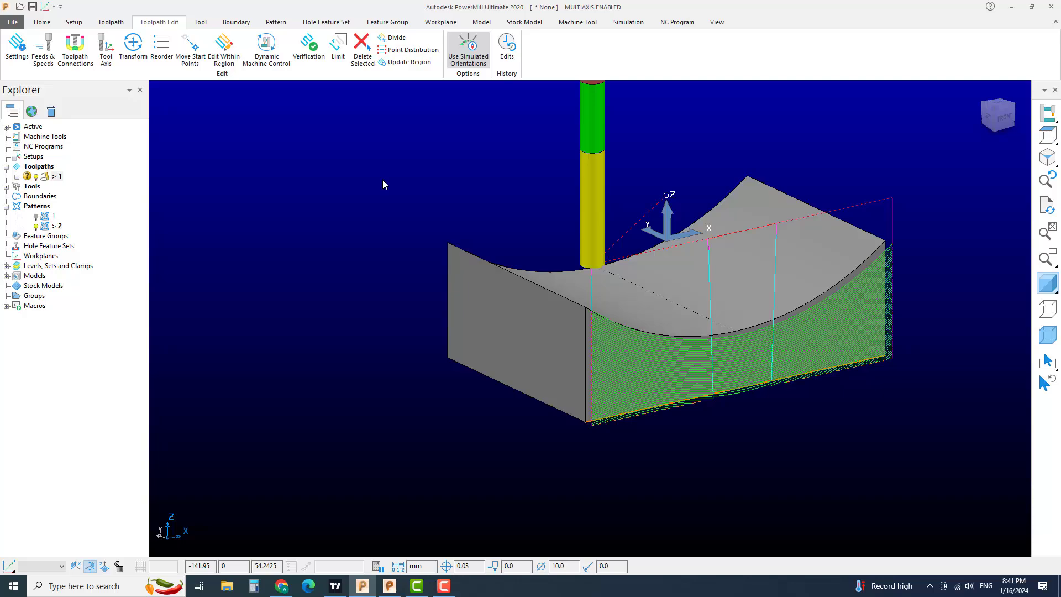
click(42, 22)
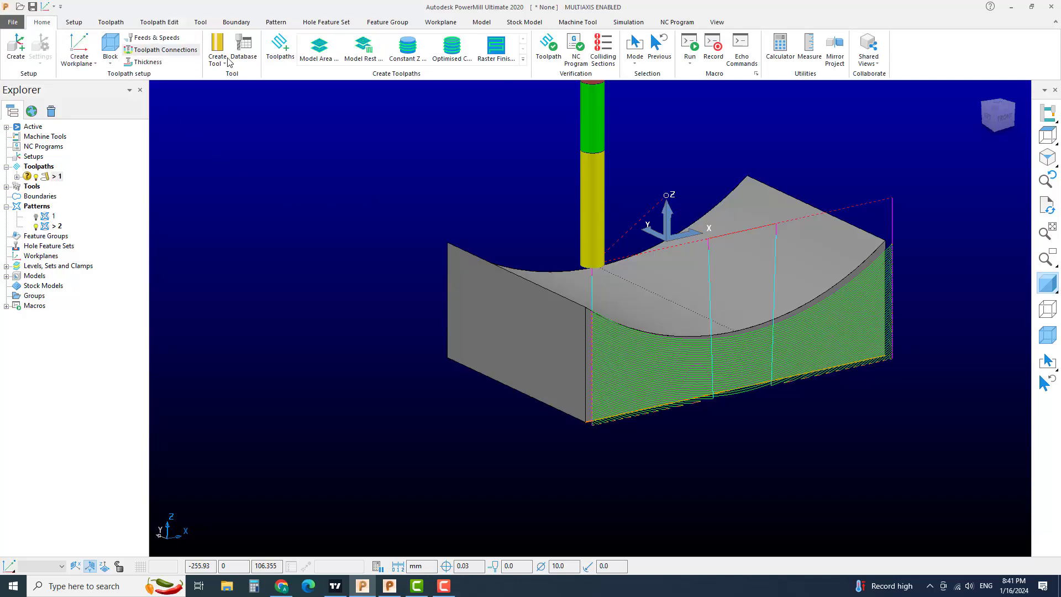
click(280, 48)
click(236, 189)
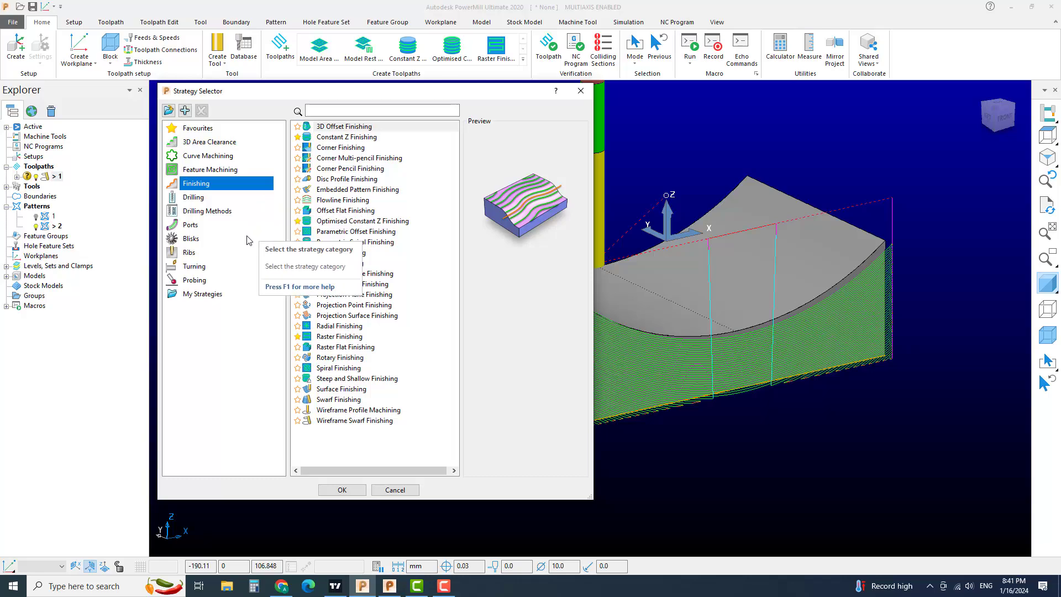
click(204, 271)
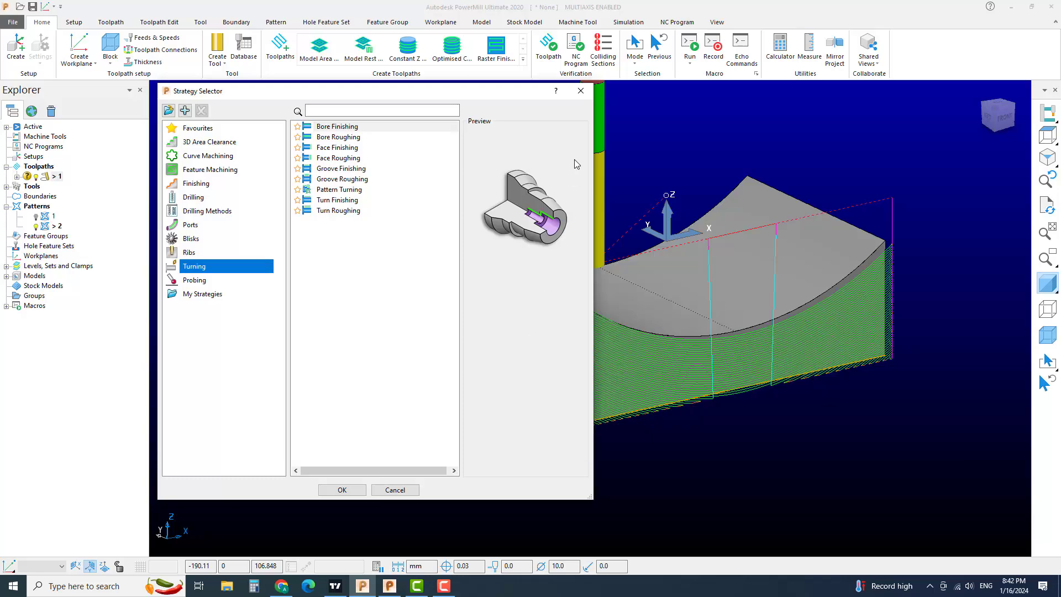
click(580, 91)
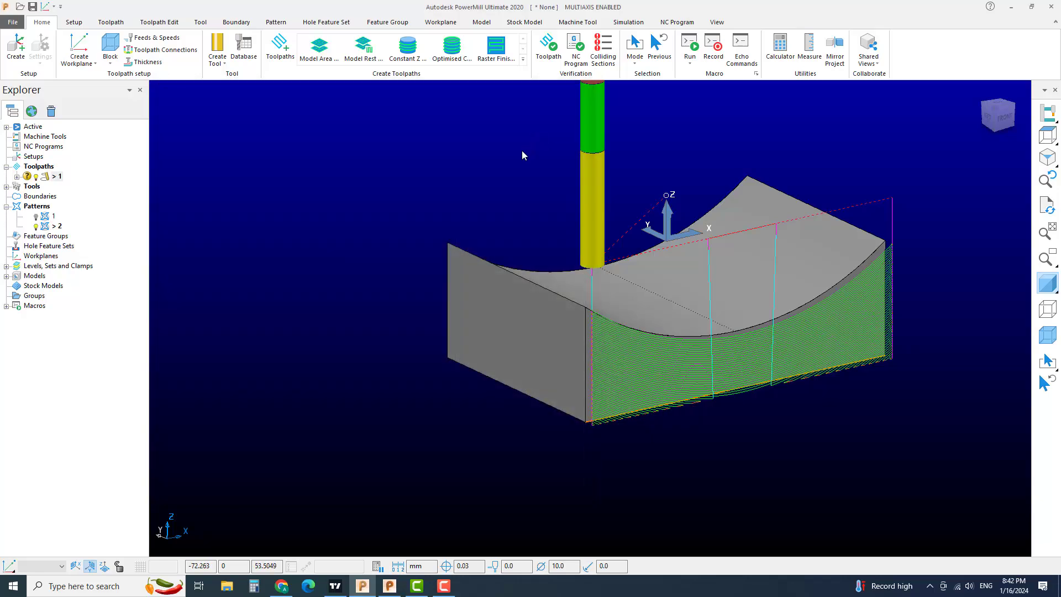